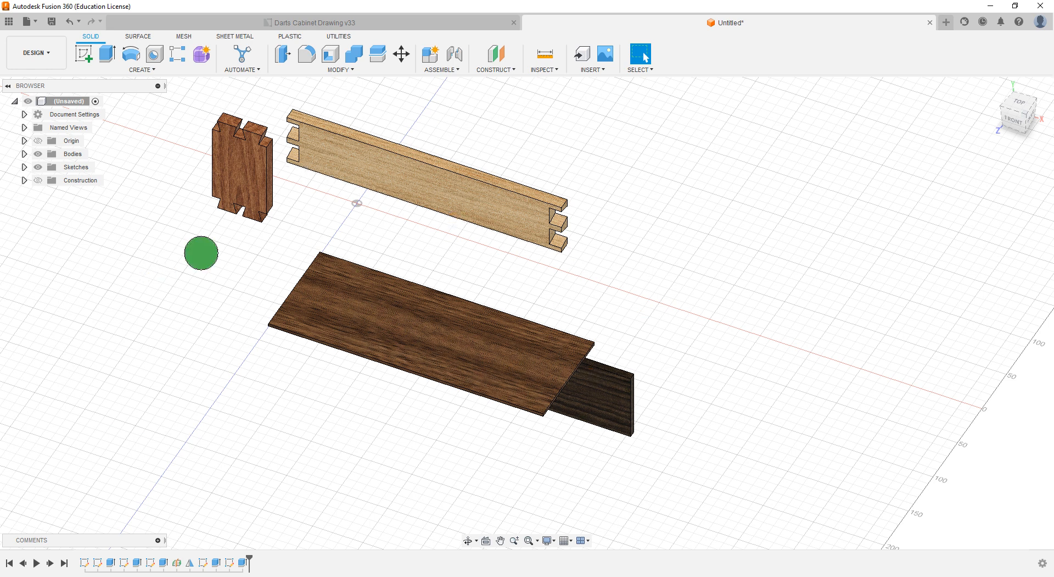
# - Create components from all the bodies in the design
pyautogui.moveTo(202, 252); pyautogui.dragTo(210, 283, button='middle')
pyautogui.scroll(1, 206, 281)
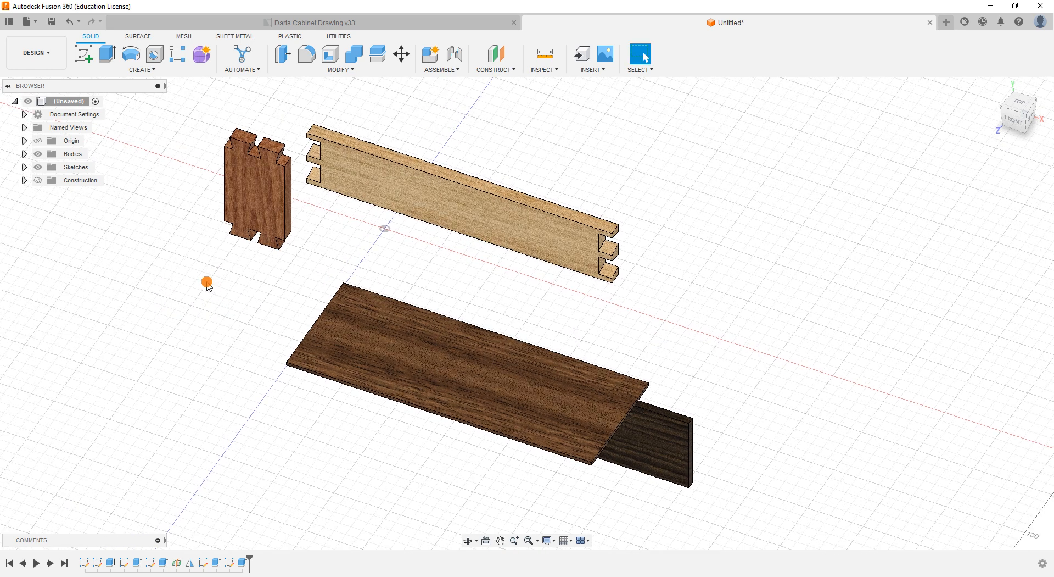
pyautogui.rightClick(66, 156)
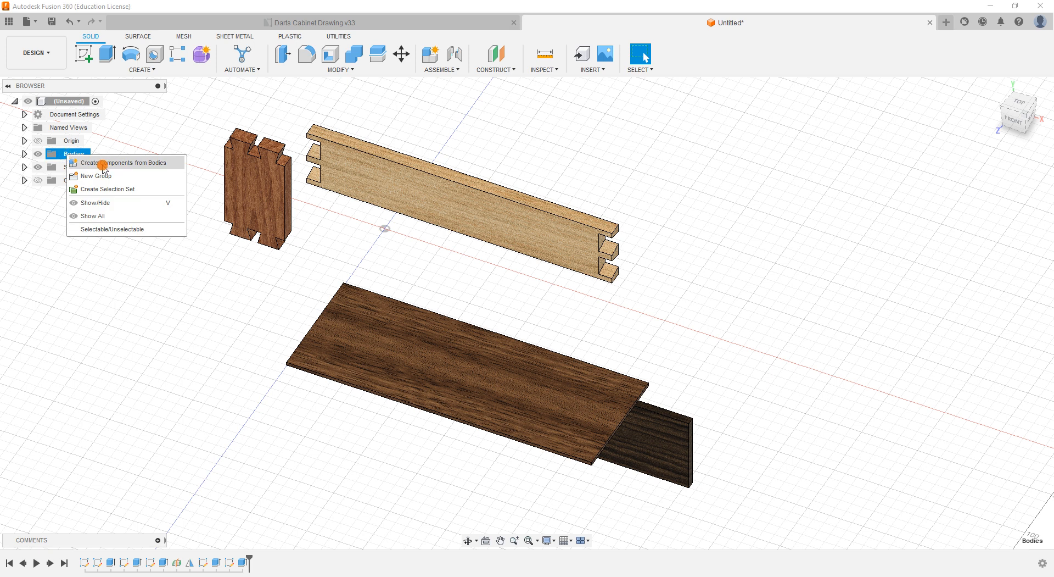
pyautogui.click(103, 164)
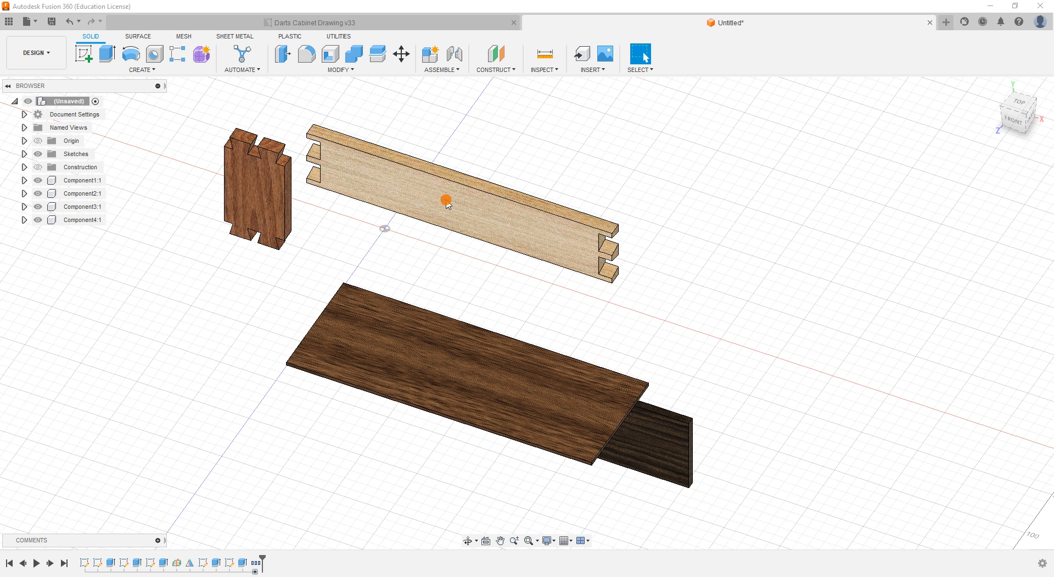
# - Copy the light-wood long board as a component, offsetting the copy -100 mm along Z
pyautogui.click(402, 59)
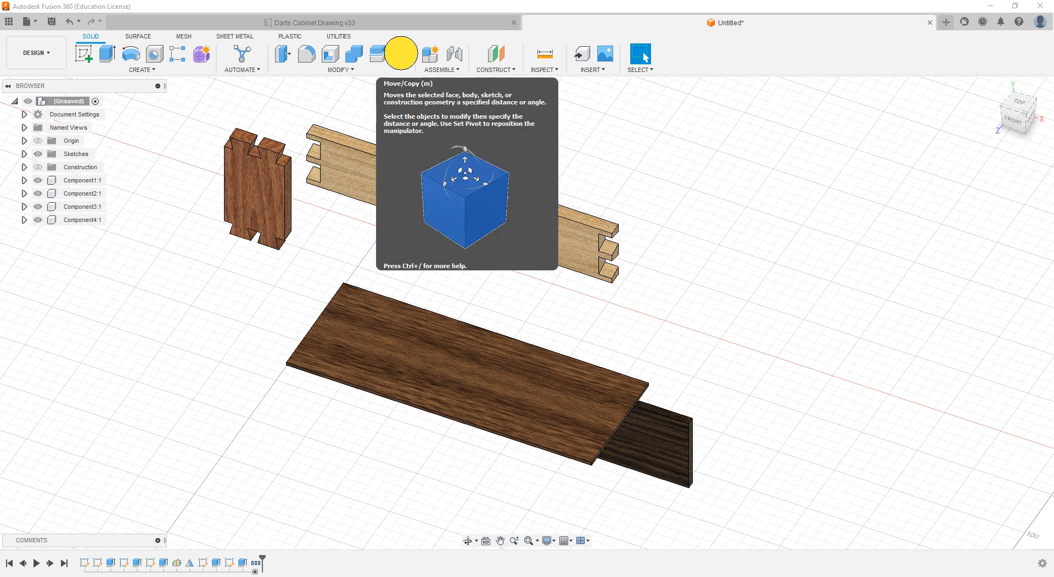
pyautogui.click(508, 208)
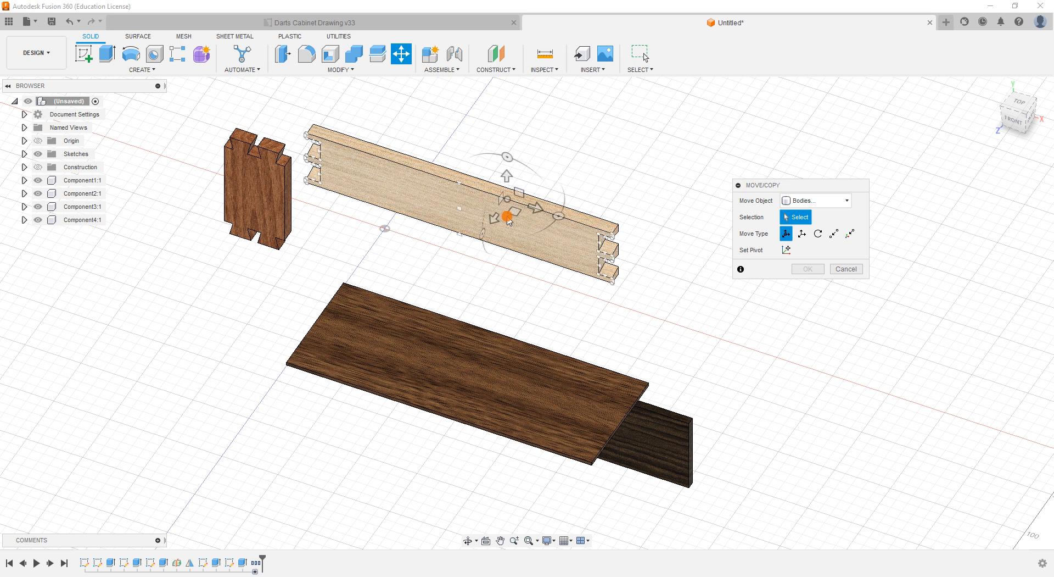
pyautogui.click(847, 201)
pyautogui.click(823, 216)
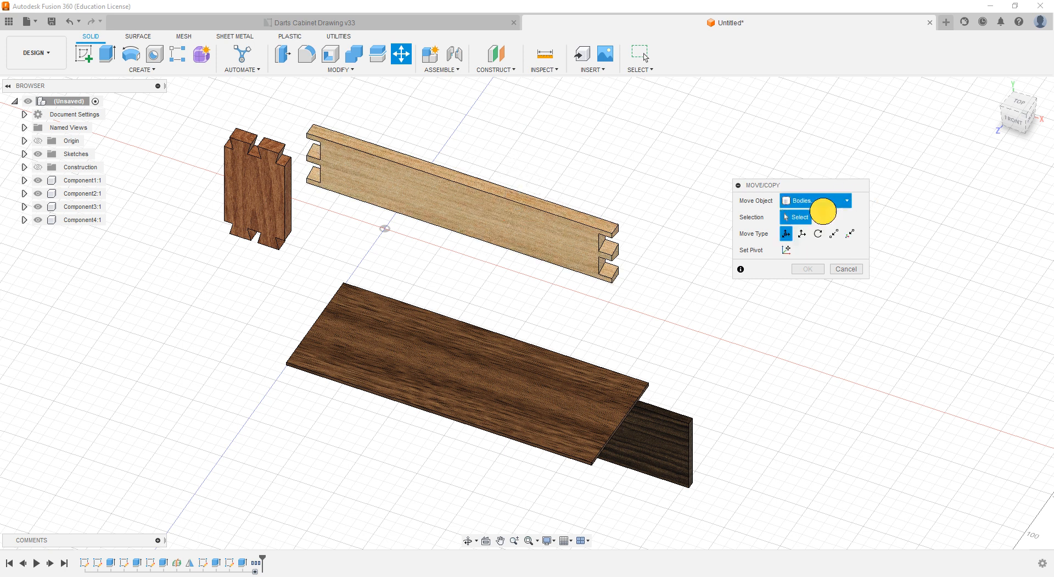
pyautogui.click(497, 223)
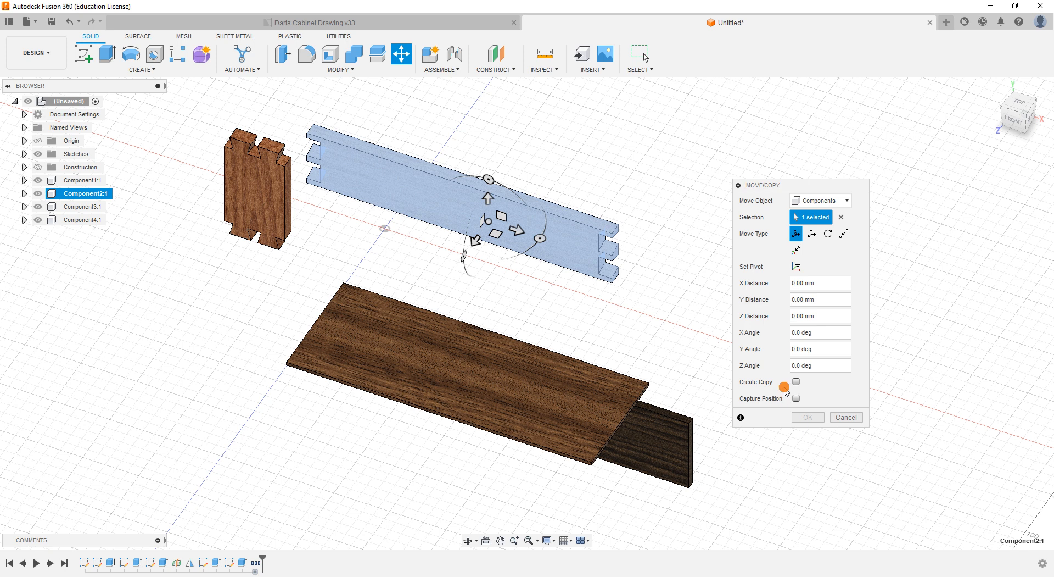
pyautogui.click(796, 381)
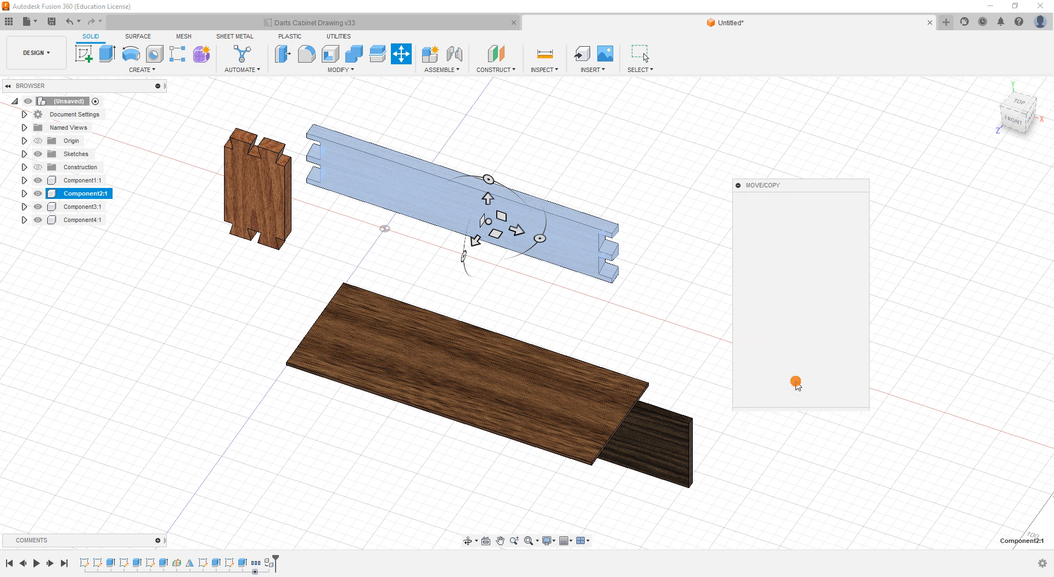
pyautogui.moveTo(473, 242); pyautogui.dragTo(539, 179)
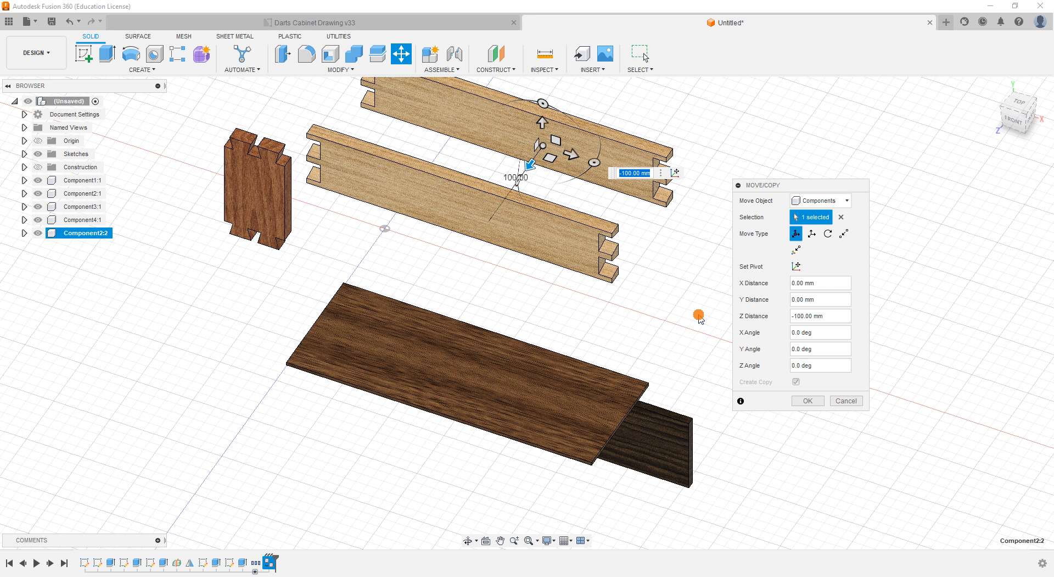
pyautogui.click(806, 385)
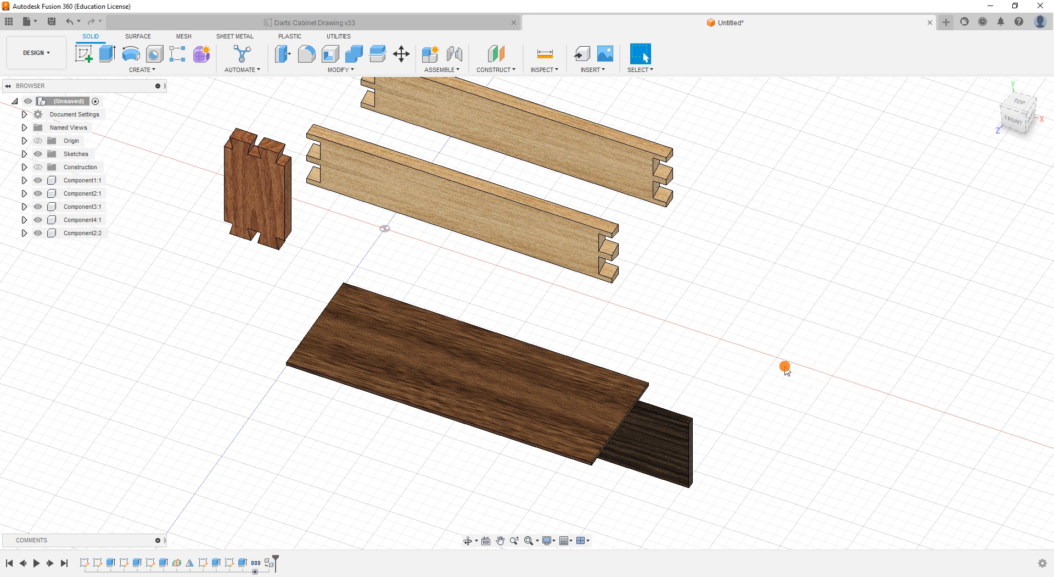
# - Copy the dovetailed short end board as a component, offsetting the copy 80 mm along Z
pyautogui.click(394, 60)
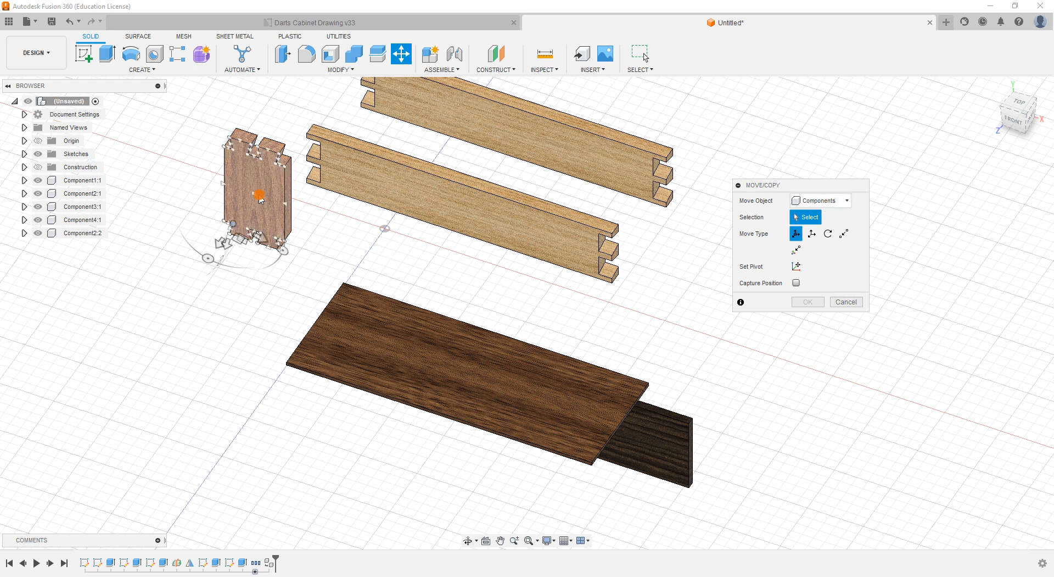
pyautogui.click(241, 167)
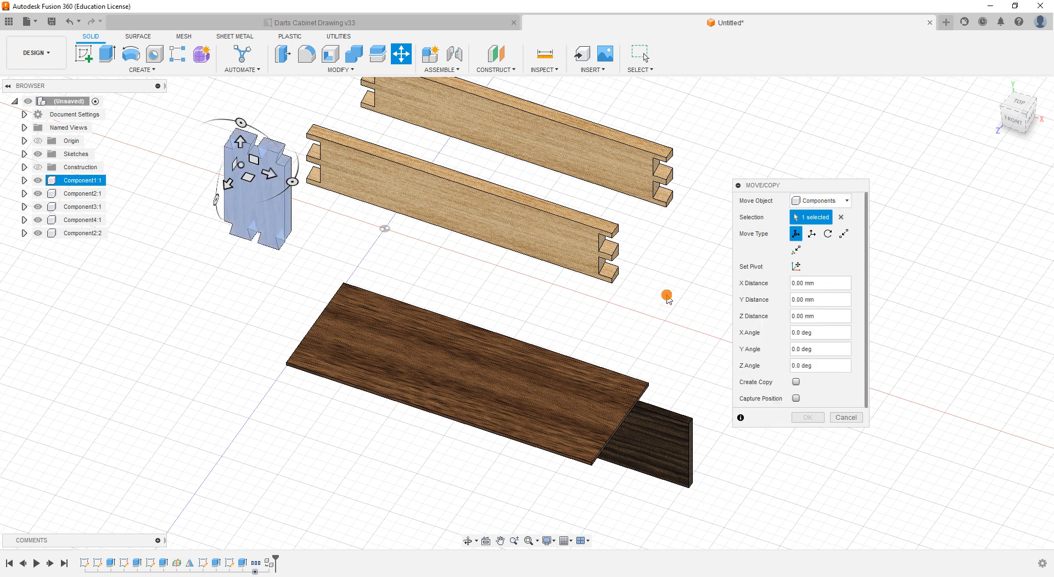
pyautogui.click(782, 378)
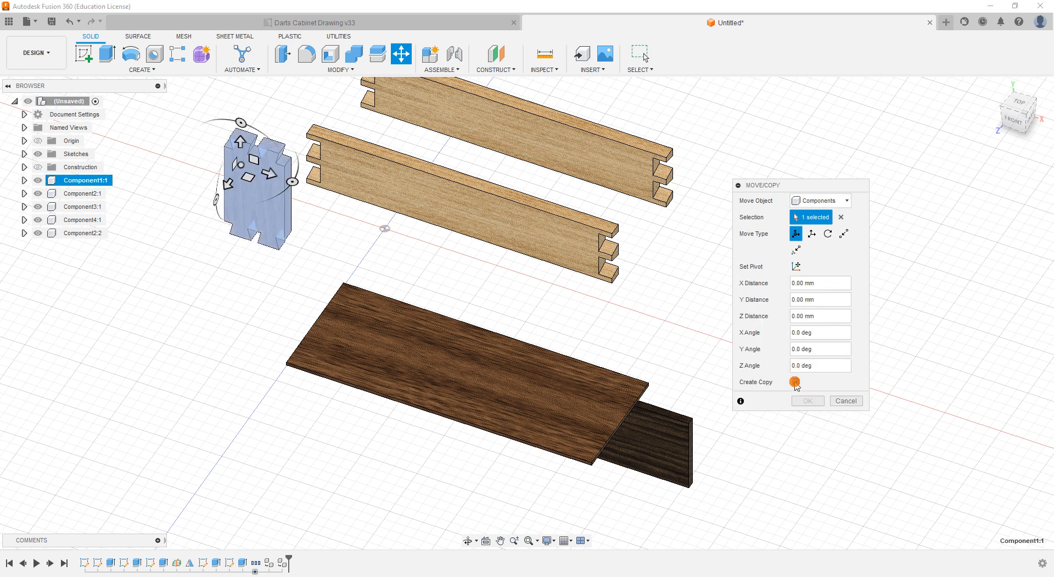
pyautogui.click(201, 274)
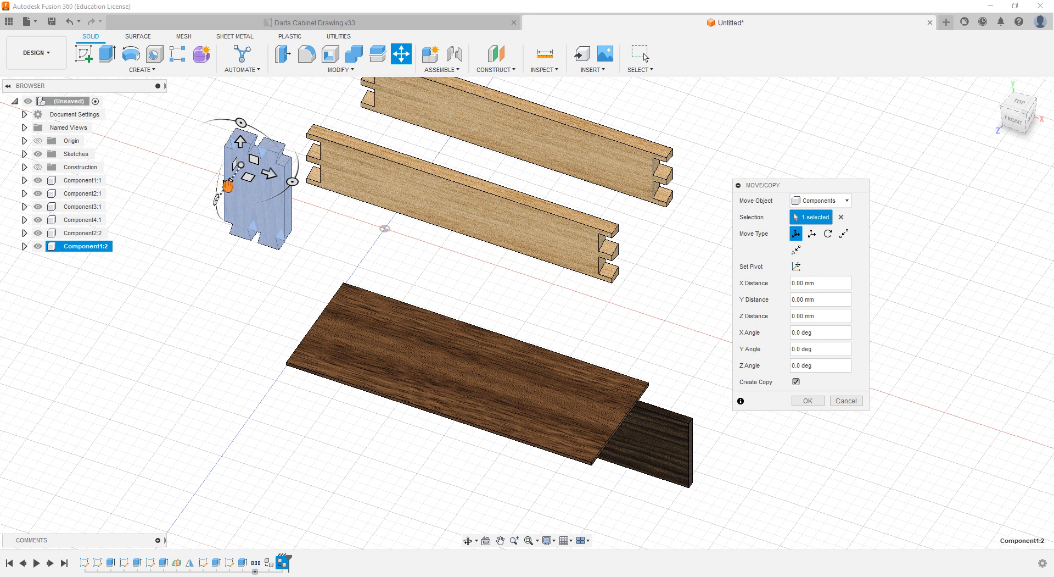
pyautogui.moveTo(228, 185); pyautogui.dragTo(181, 241)
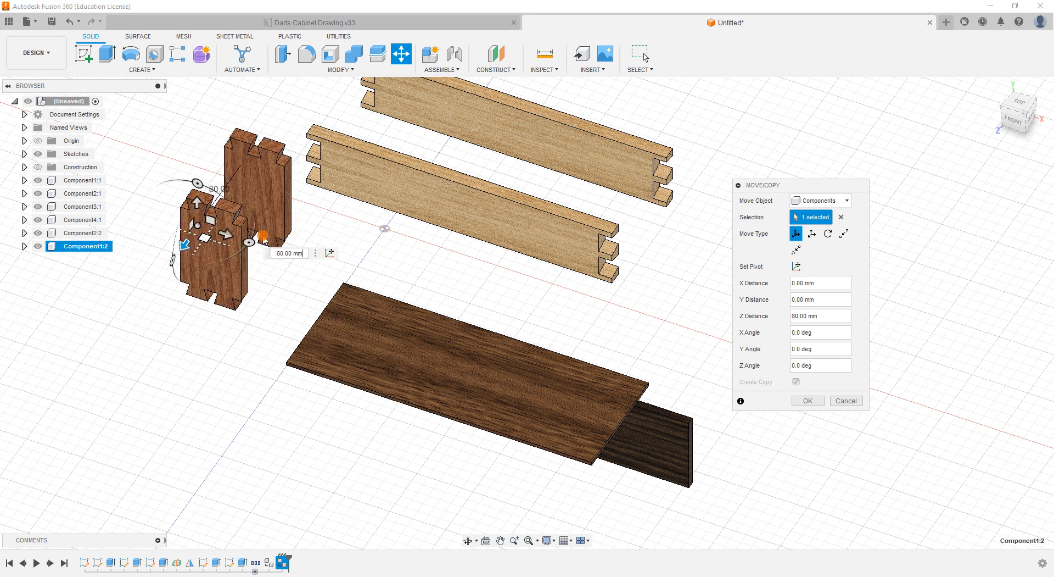
pyautogui.click(432, 248)
pyautogui.click(807, 400)
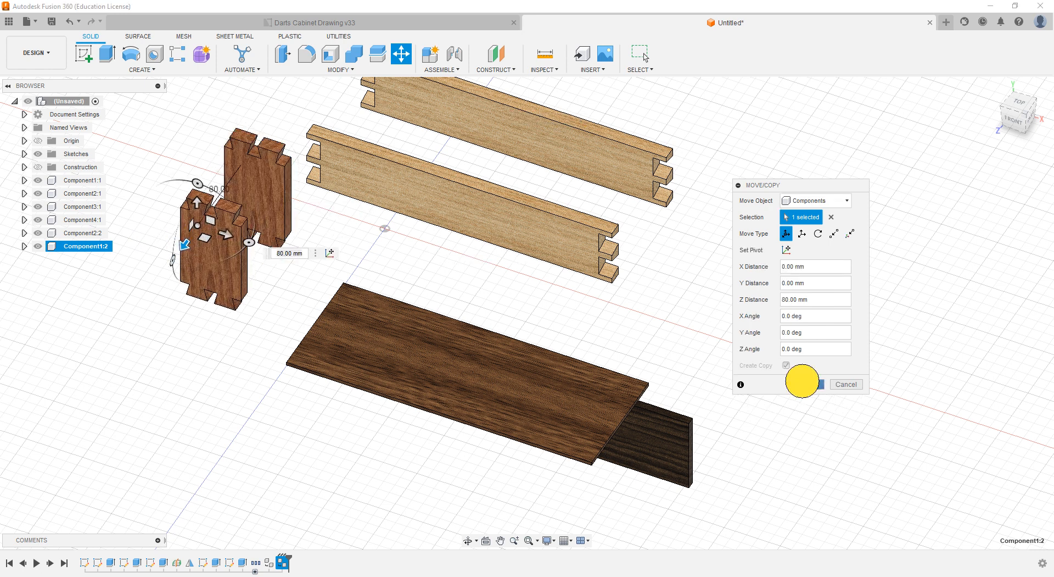
# - Ground the flat base panel component, Component3
pyautogui.scroll(-2, 707, 357)
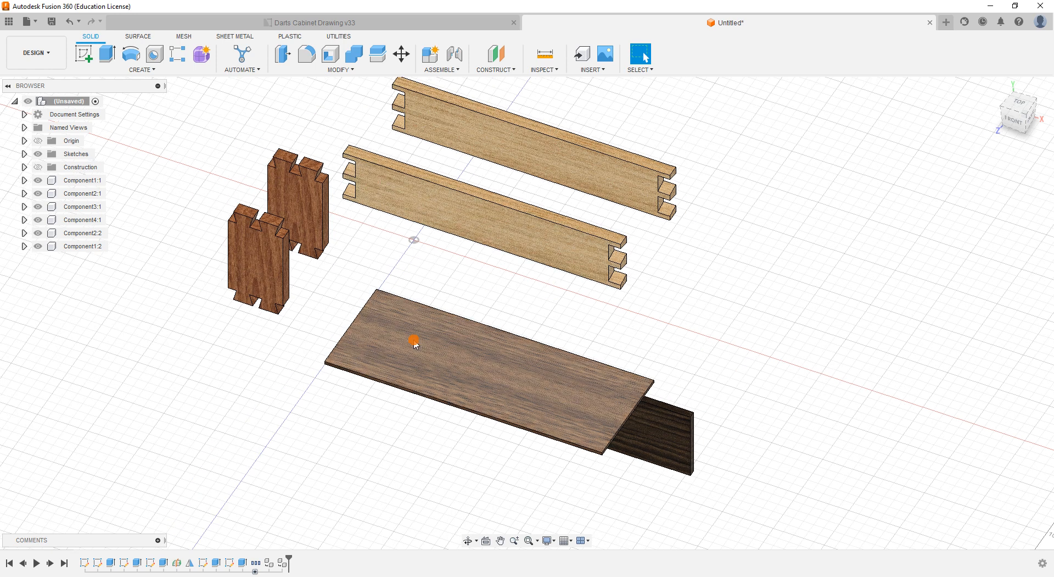
pyautogui.rightClick(80, 209)
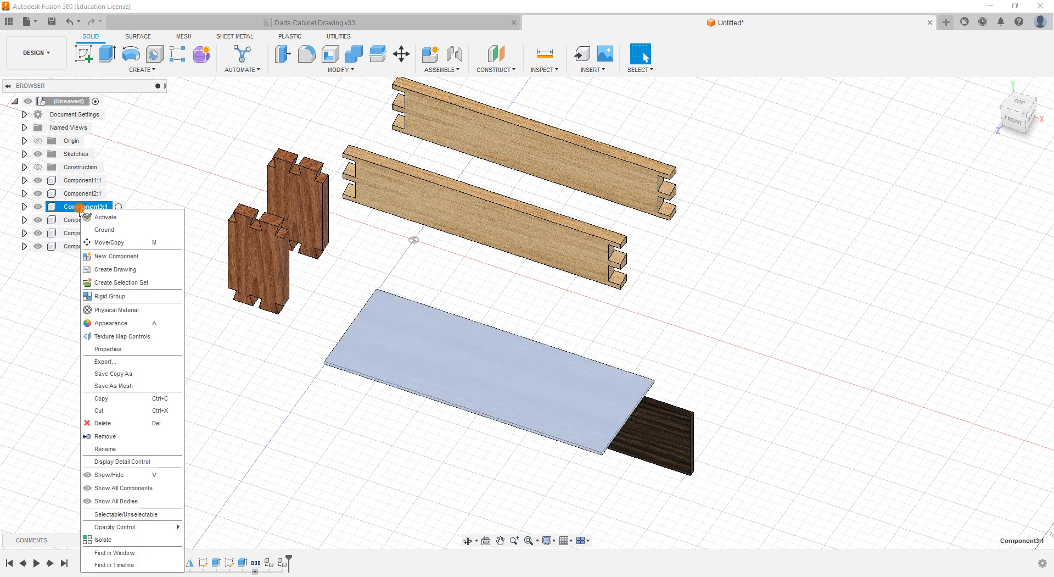
pyautogui.click(103, 230)
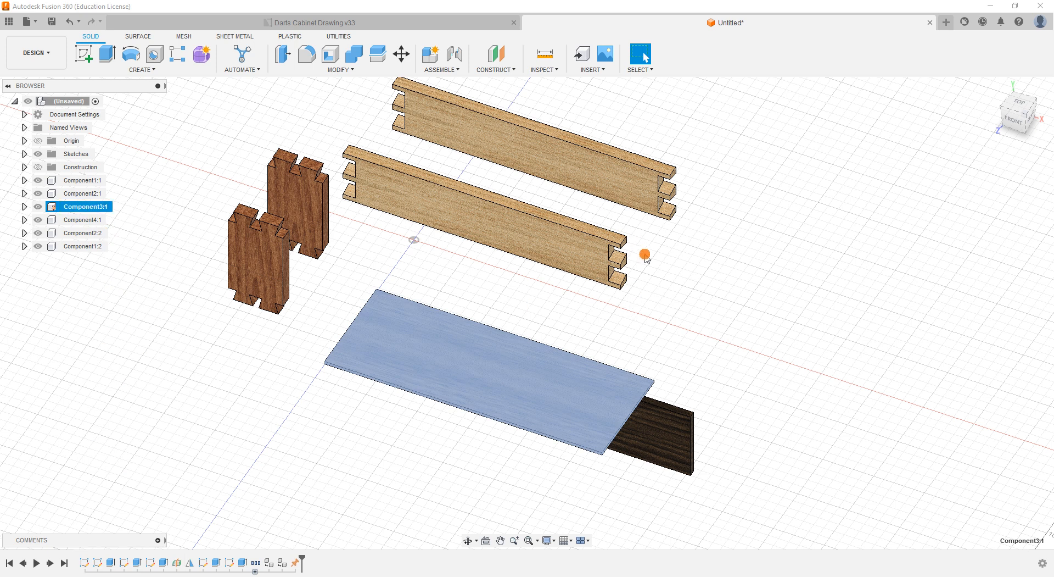
# - Joint the original long board to the base panel, snapping its lower front edge midpoint to the midpoint of the panel's front long edge
pyautogui.scroll(3, 646, 269)
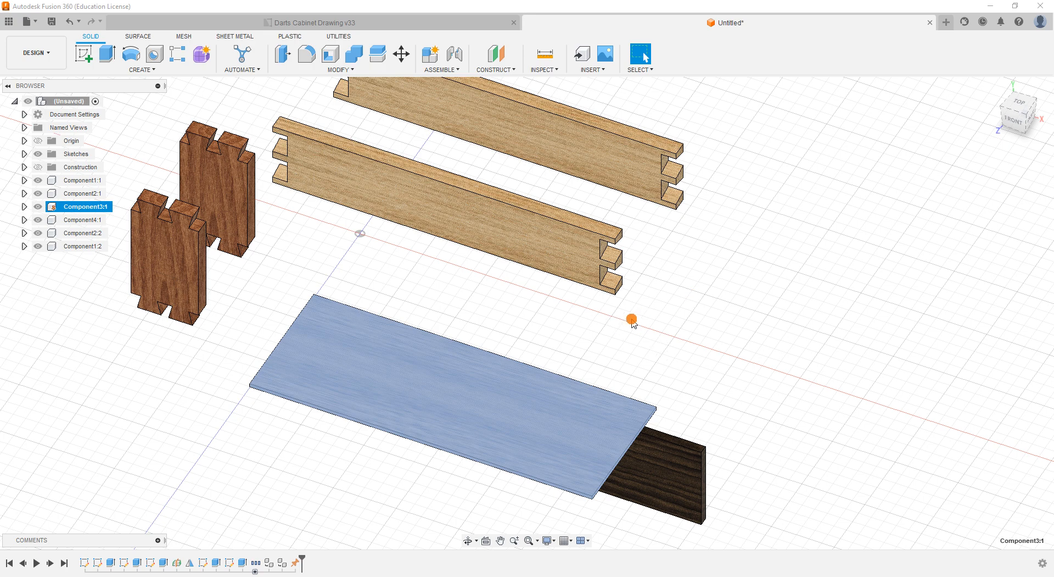
pyautogui.keyDown('shift'); pyautogui.moveTo(631, 319); pyautogui.dragTo(593, 289, button='middle'); pyautogui.keyUp('shift')
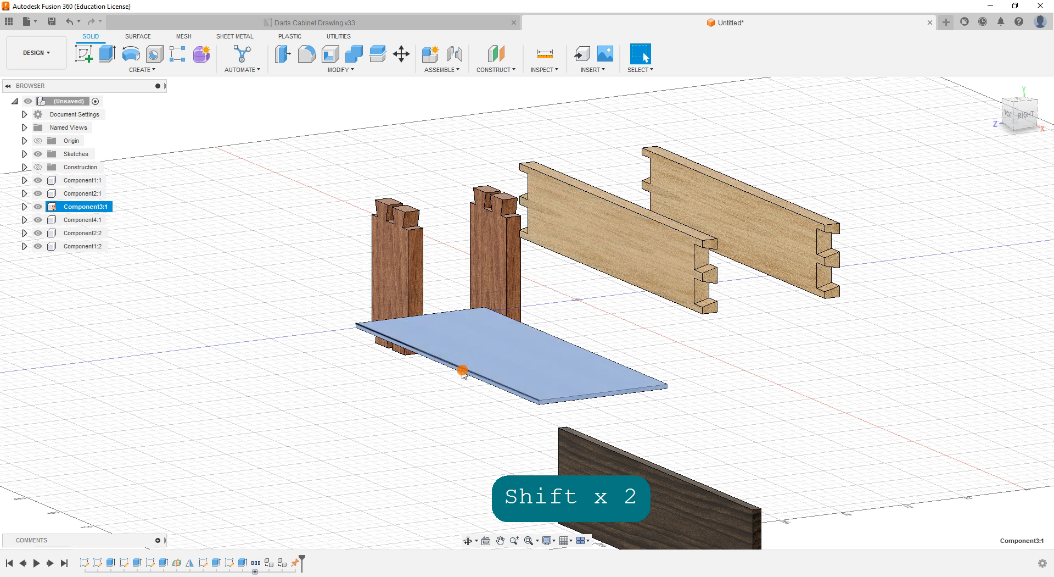
pyautogui.scroll(5, 463, 372)
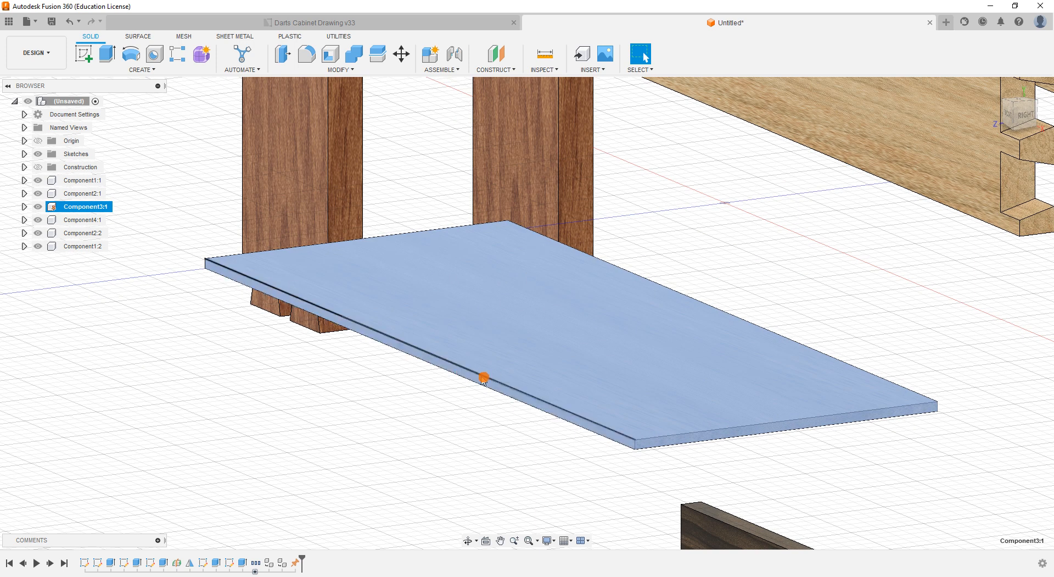
pyautogui.scroll(-6, 494, 381)
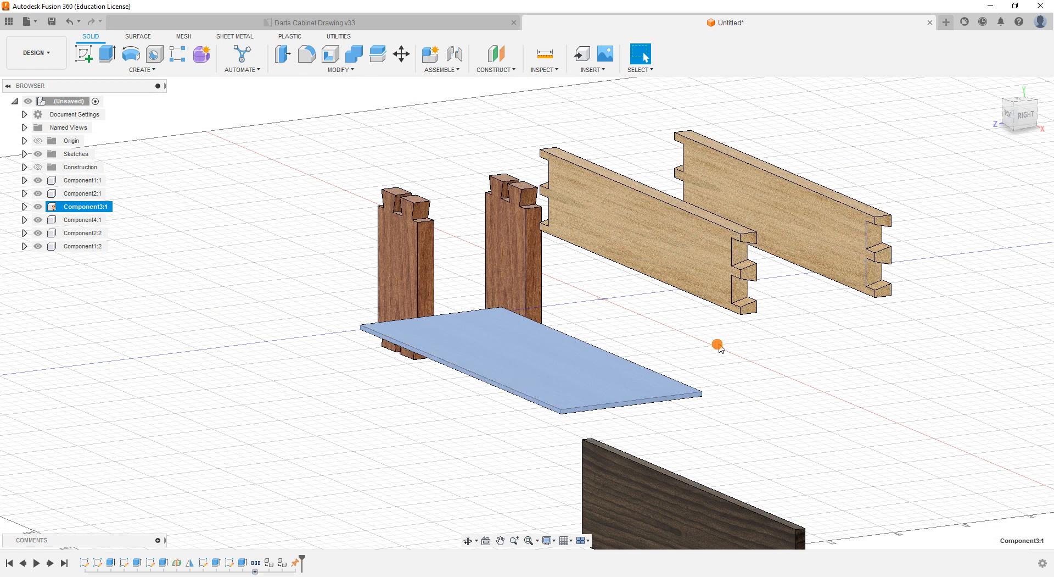
pyautogui.keyDown('shift'); pyautogui.moveTo(642, 350); pyautogui.dragTo(679, 330, button='middle'); pyautogui.keyUp('shift')
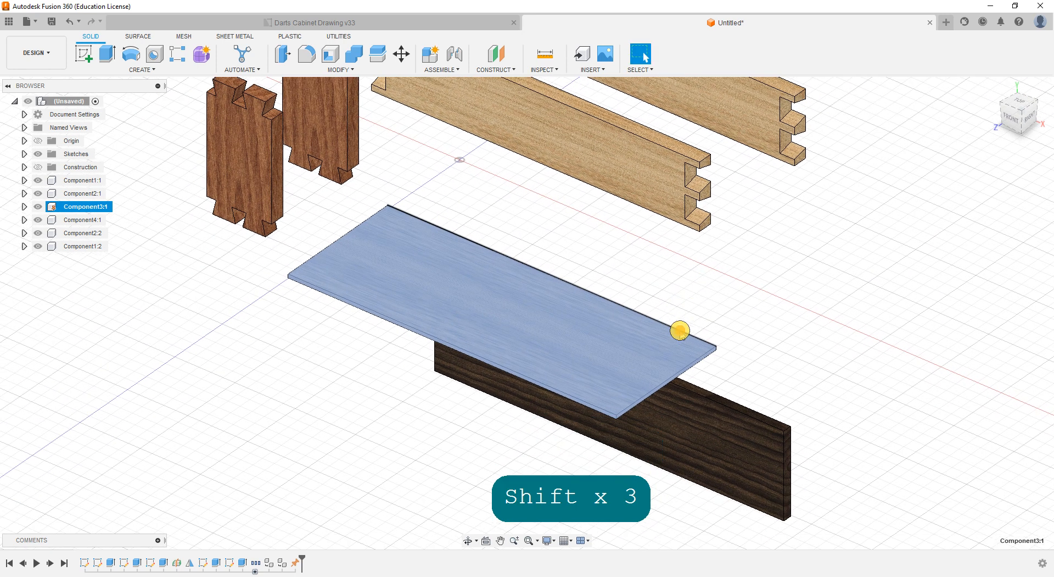
pyautogui.click(455, 54)
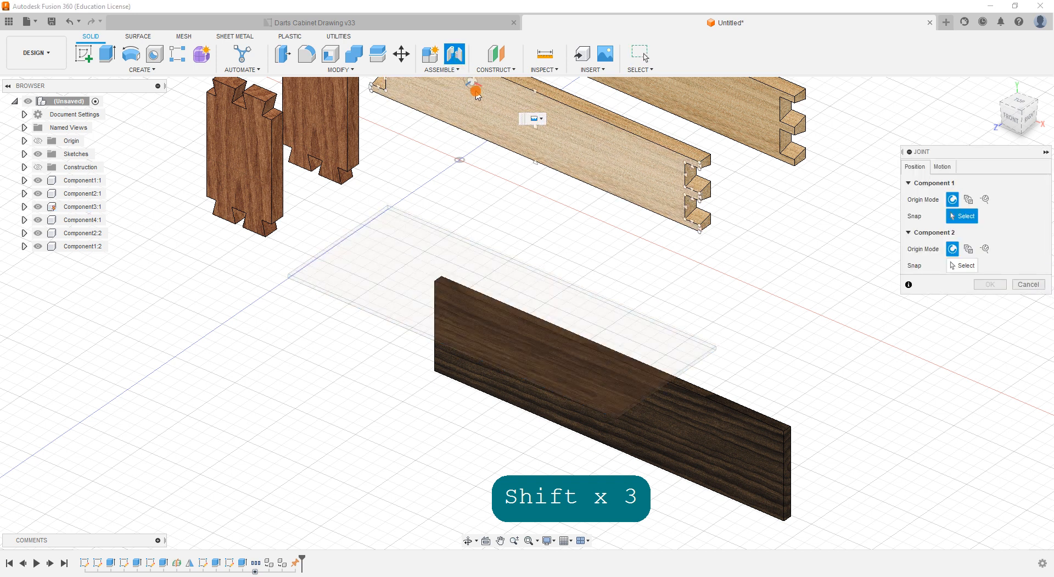
pyautogui.click(537, 164)
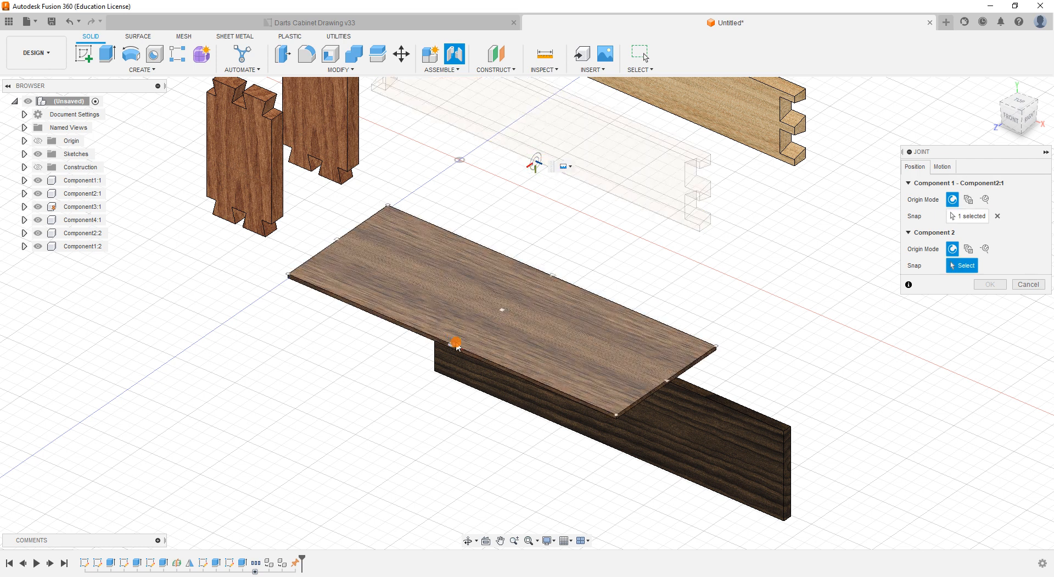
pyautogui.scroll(3, 459, 350)
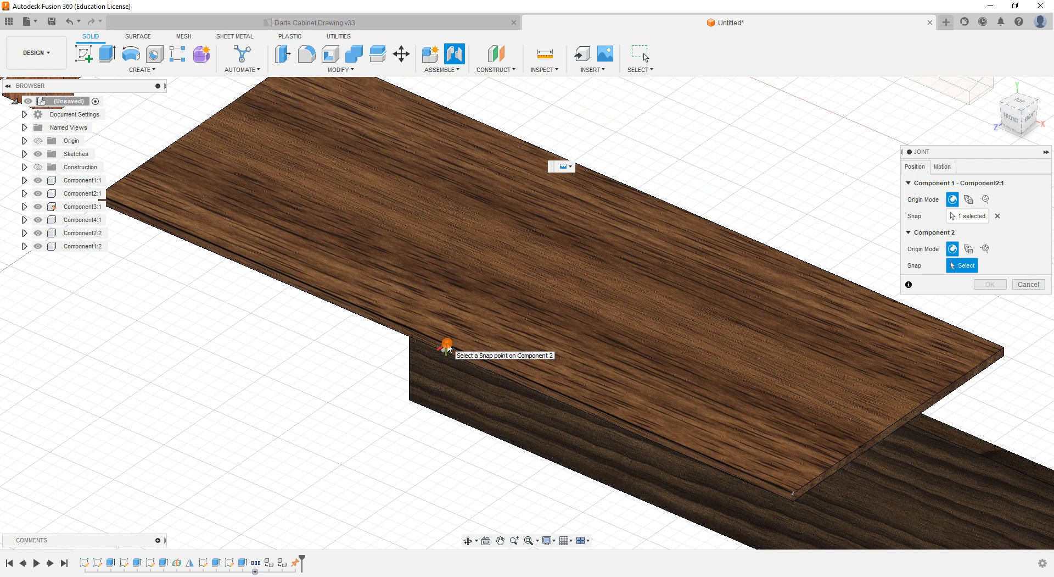
pyautogui.click(447, 347)
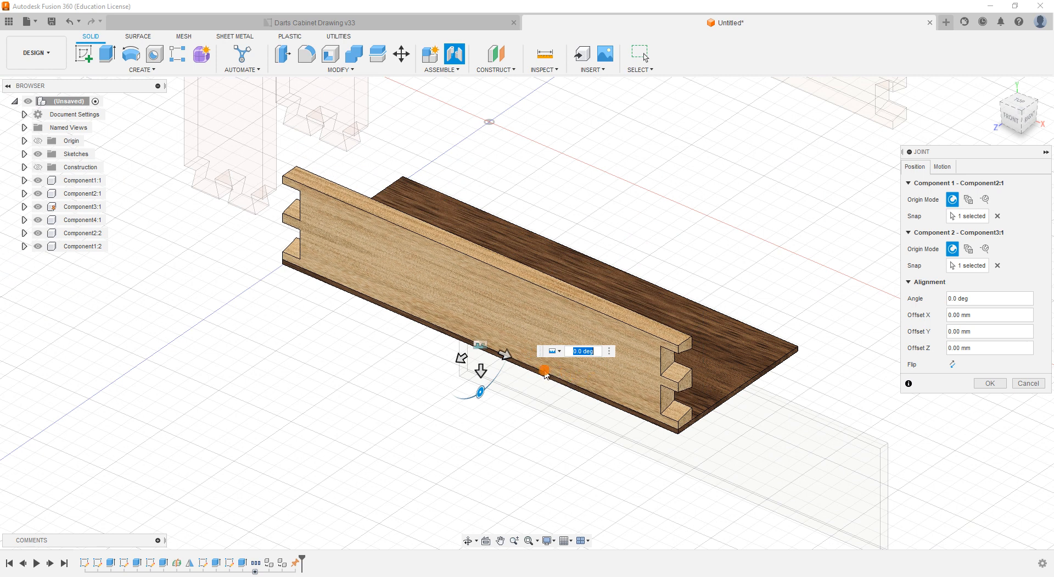
pyautogui.scroll(-1, 545, 373)
pyautogui.moveTo(540, 388); pyautogui.dragTo(430, 407, button='middle')
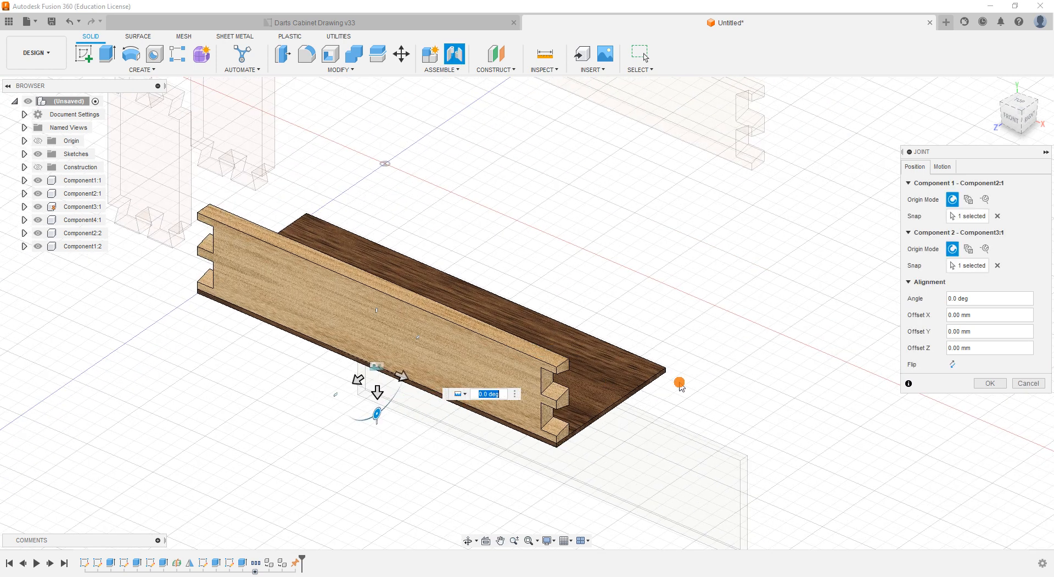
pyautogui.click(984, 382)
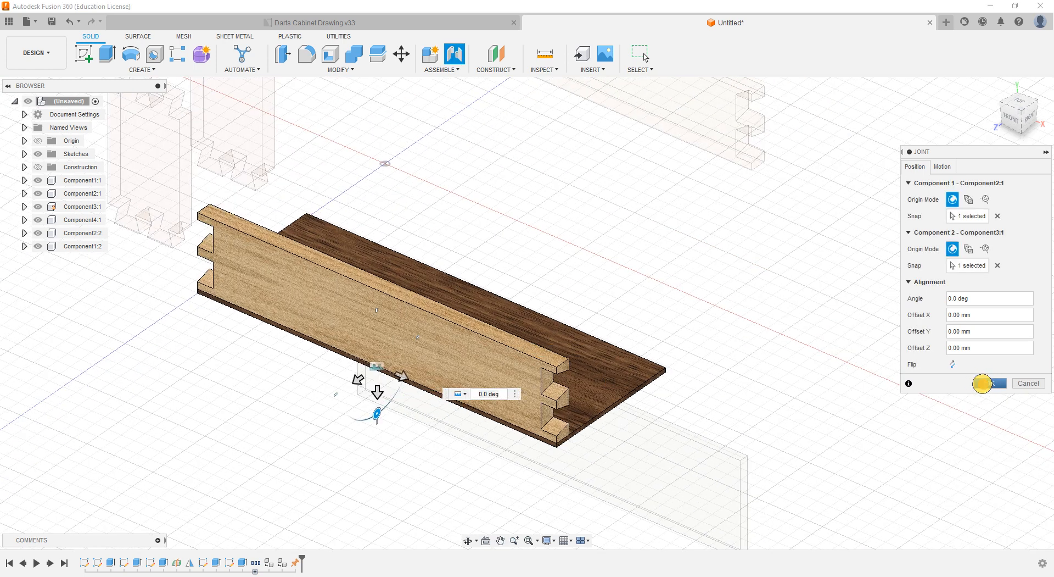
# - Joint the copied long board to the base panel, snapping its lower front edge midpoint to the midpoint of the panel's rear long edge
pyautogui.keyDown('shift'); pyautogui.moveTo(818, 263); pyautogui.dragTo(800, 265, button='middle'); pyautogui.keyUp('shift')
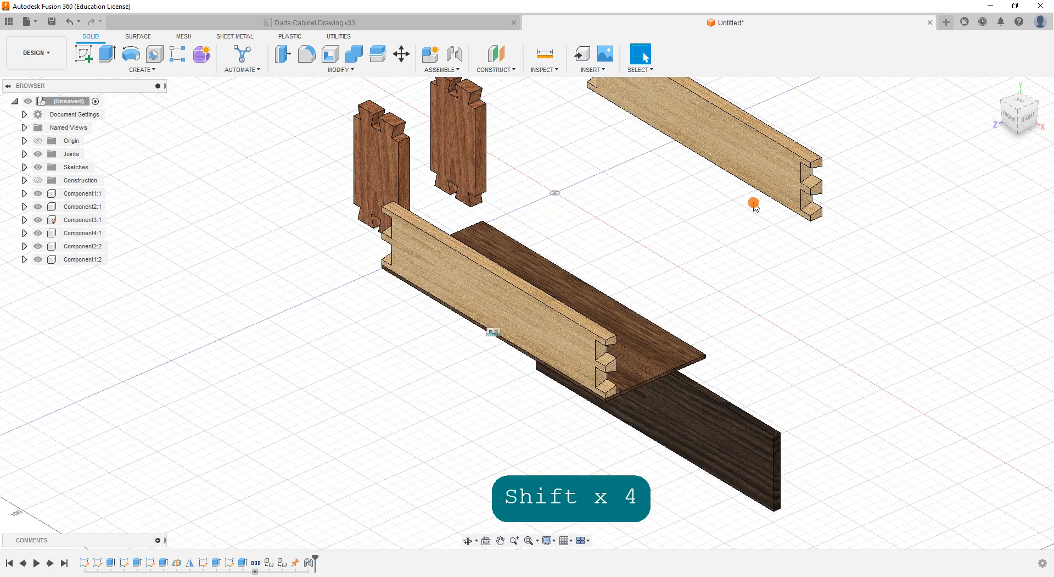
pyautogui.scroll(5, 753, 205)
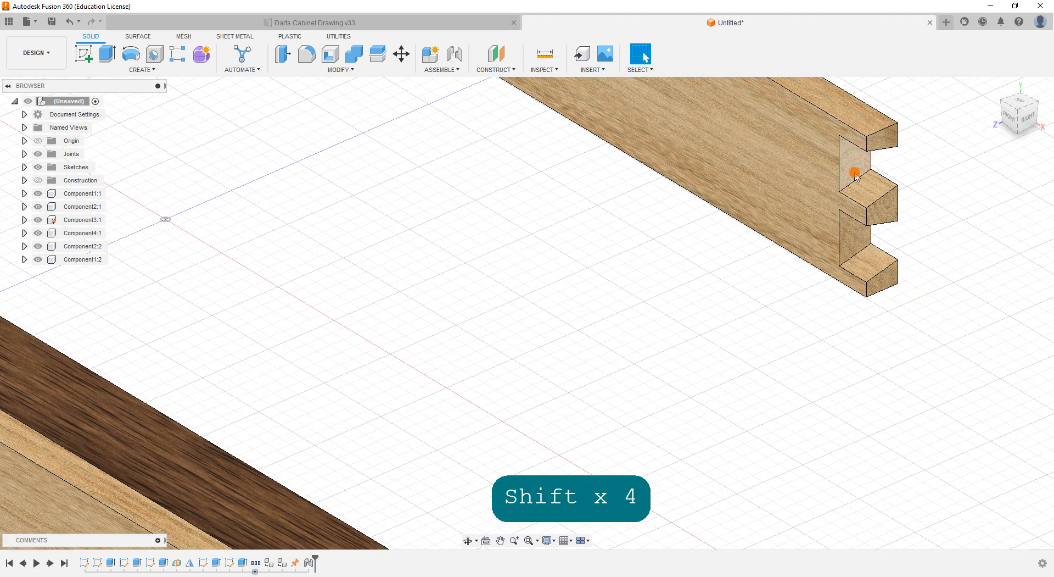
pyautogui.scroll(-6, 855, 175)
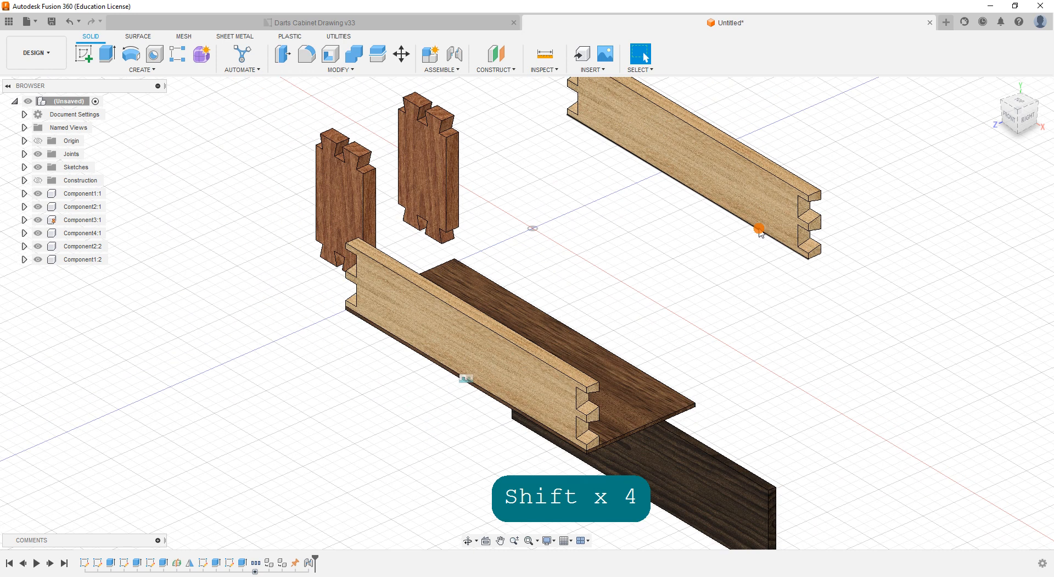
pyautogui.click(447, 59)
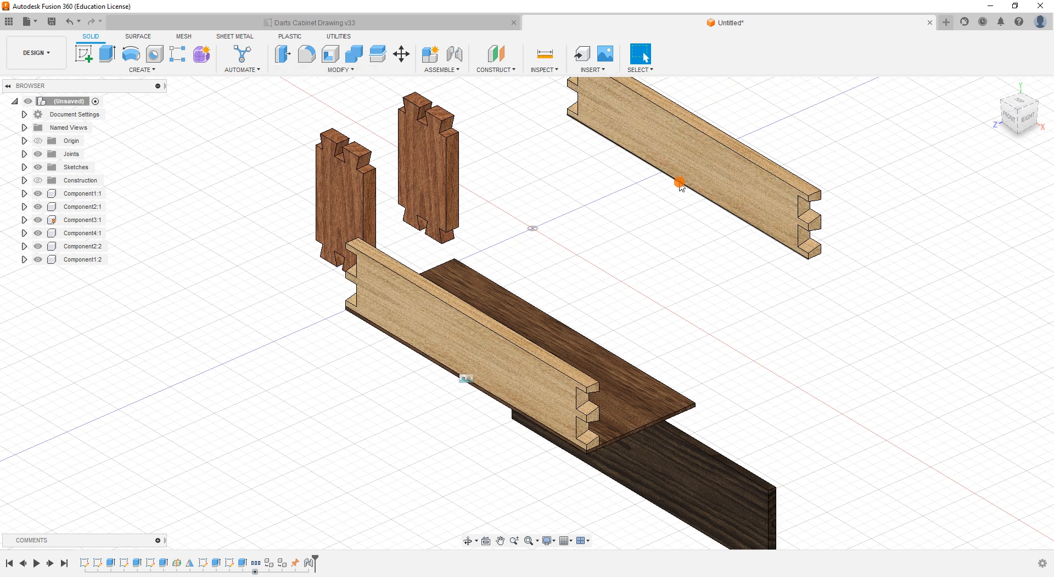
pyautogui.keyDown('shift'); pyautogui.moveTo(767, 324); pyautogui.dragTo(705, 373, button='middle'); pyautogui.keyUp('shift')
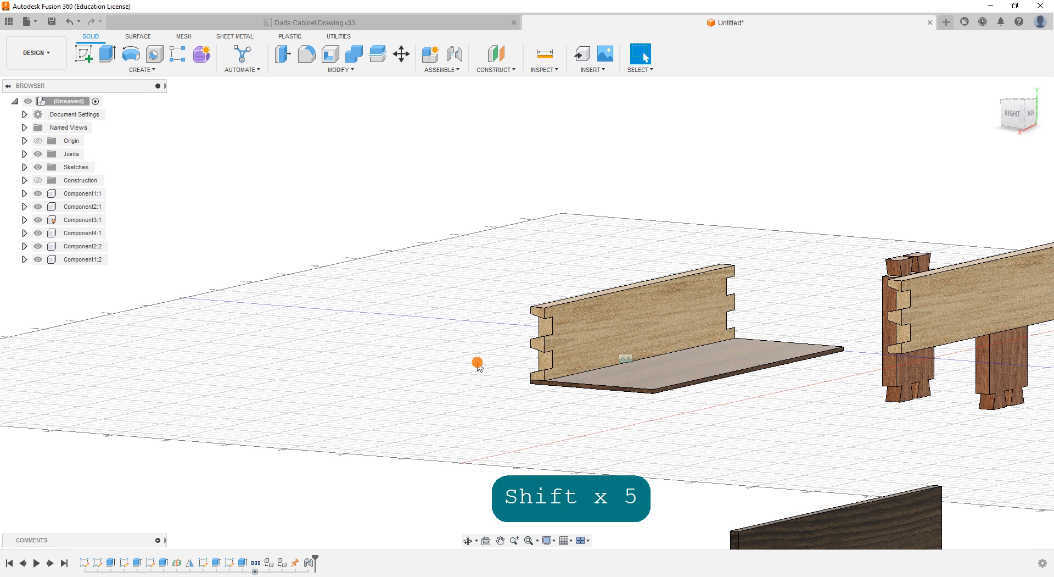
pyautogui.moveTo(477, 362)
pyautogui.keyDown('shift'); pyautogui.mouseDown(button='middle')
pyautogui.moveTo(560, 414)
pyautogui.moveTo(565, 395)
pyautogui.moveTo(552, 389)
pyautogui.mouseUp(button='middle'); pyautogui.keyUp('shift')
pyautogui.press('shift')
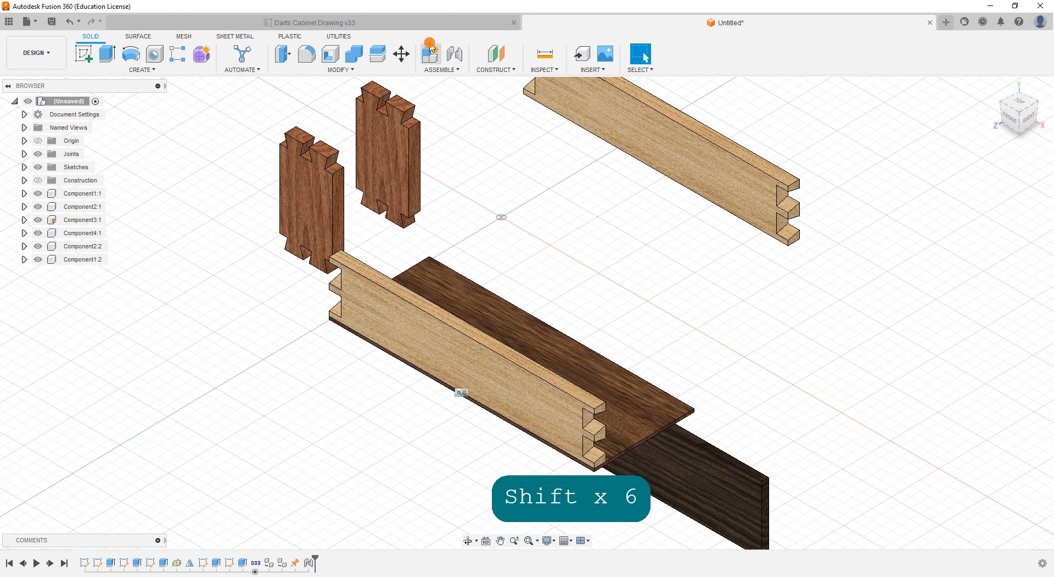
pyautogui.click(454, 53)
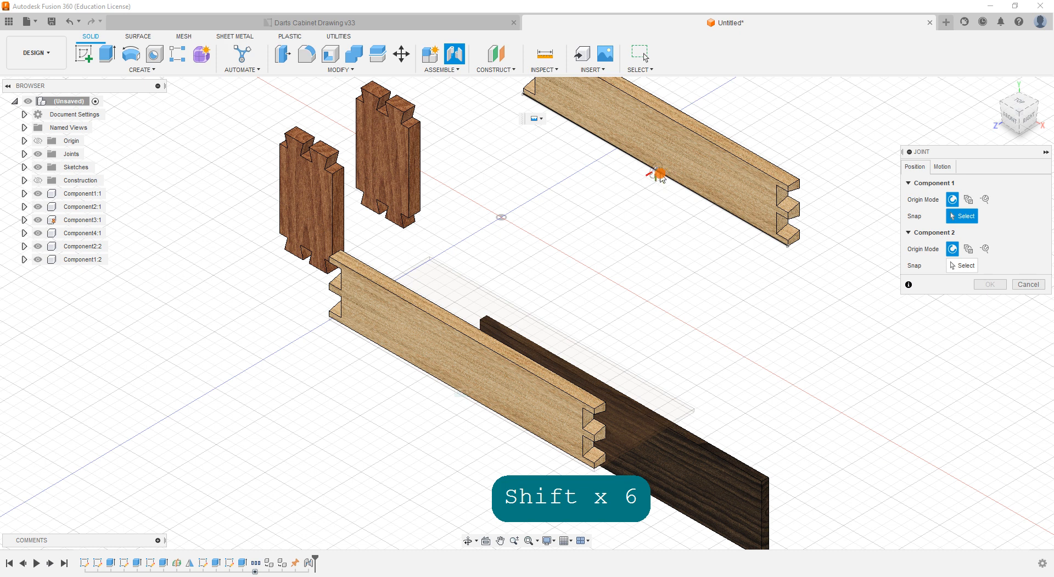
pyautogui.click(660, 177)
pyautogui.scroll(-5, 656, 220)
pyautogui.scroll(6, 640, 279)
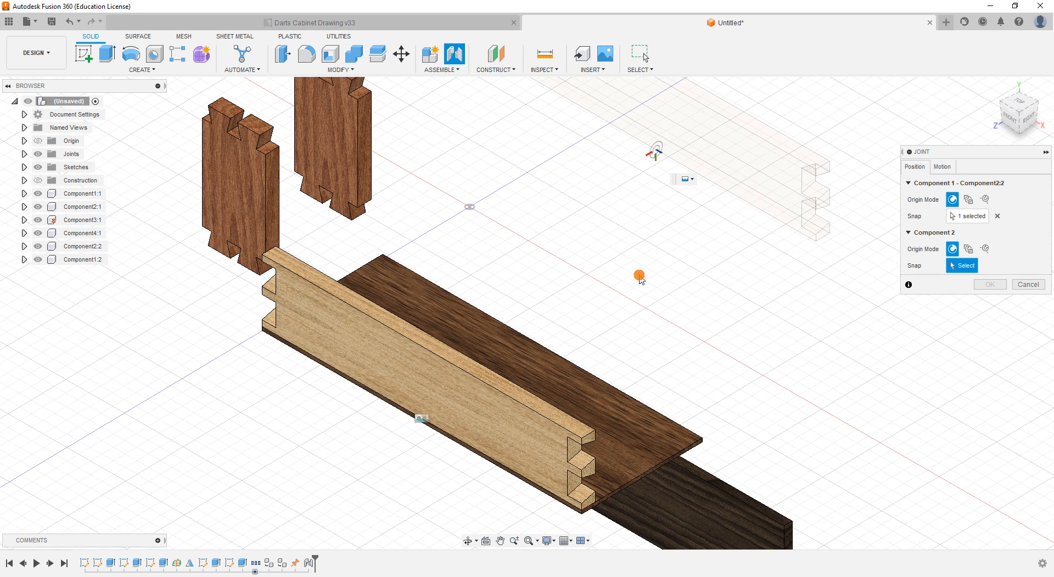
pyautogui.scroll(2, 554, 340)
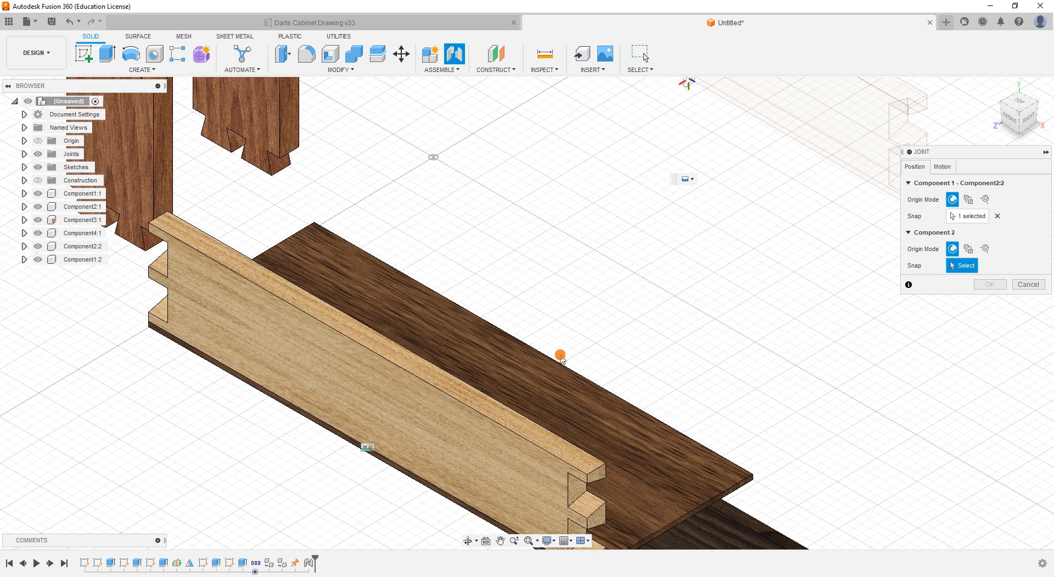
pyautogui.click(534, 350)
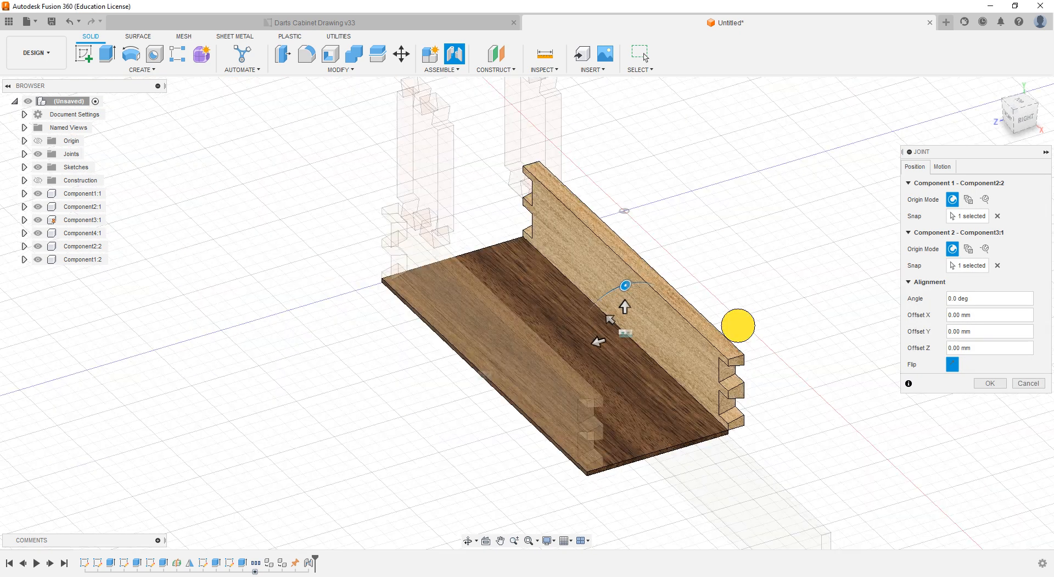
# - Turn off Flip and set the angle to -180 deg for the copied long board's joint, then accept it
pyautogui.keyDown('shift'); pyautogui.moveTo(738, 325); pyautogui.dragTo(727, 334, button='middle'); pyautogui.keyUp('shift')
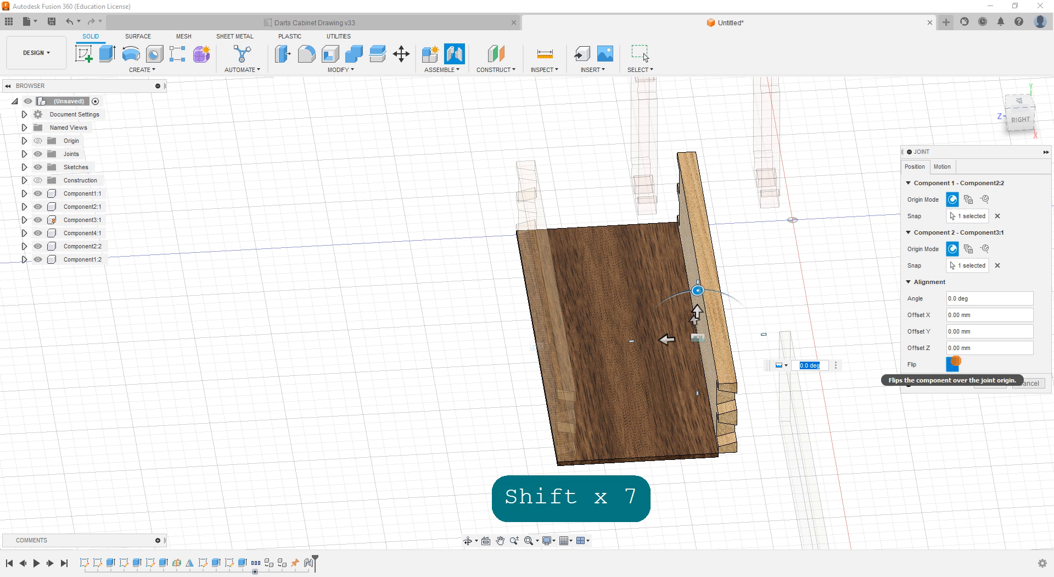
pyautogui.click(954, 362)
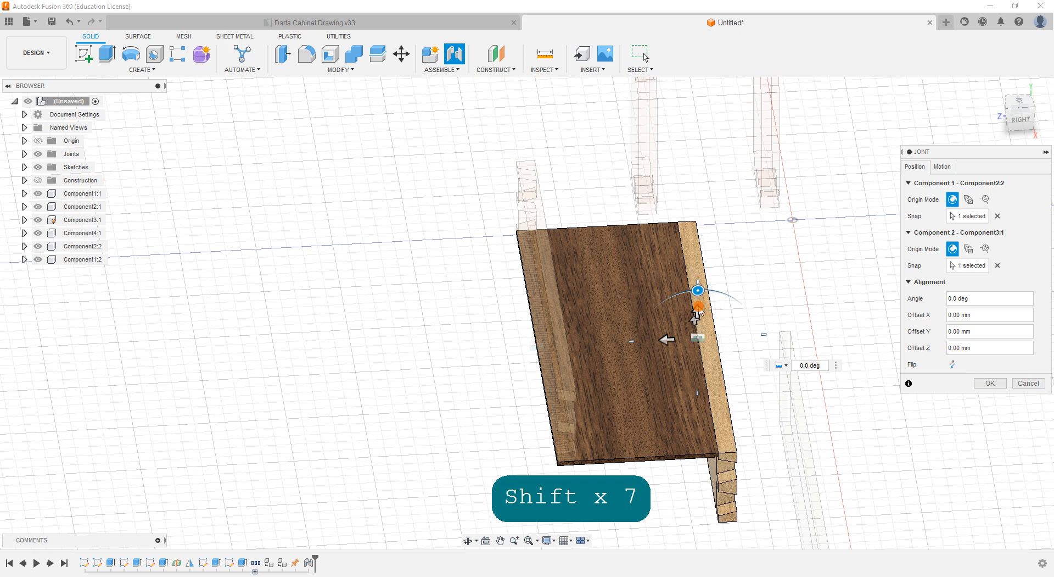
pyautogui.moveTo(697, 289); pyautogui.dragTo(701, 391)
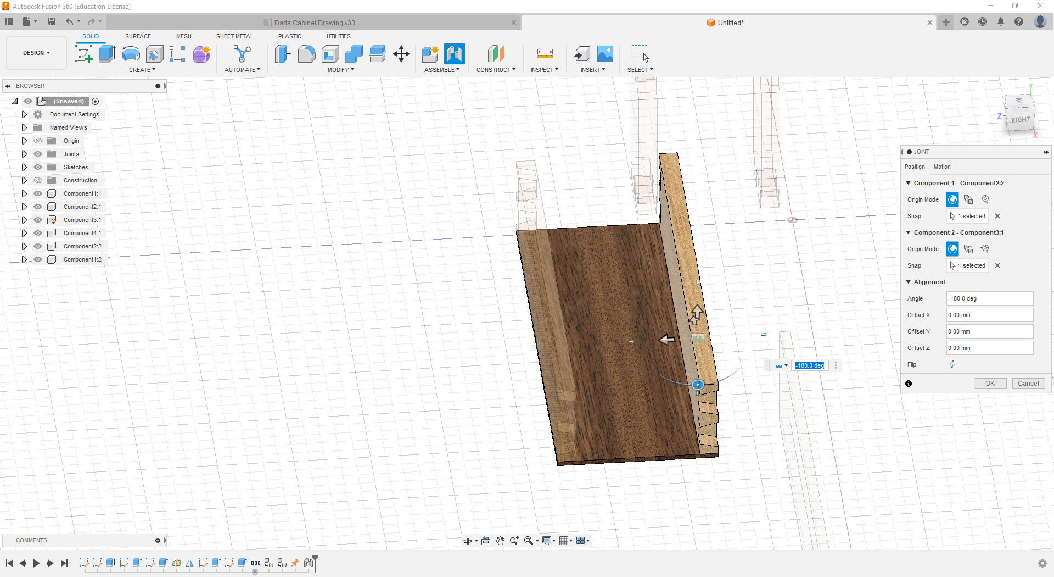
pyautogui.click(890, 528)
pyautogui.click(984, 389)
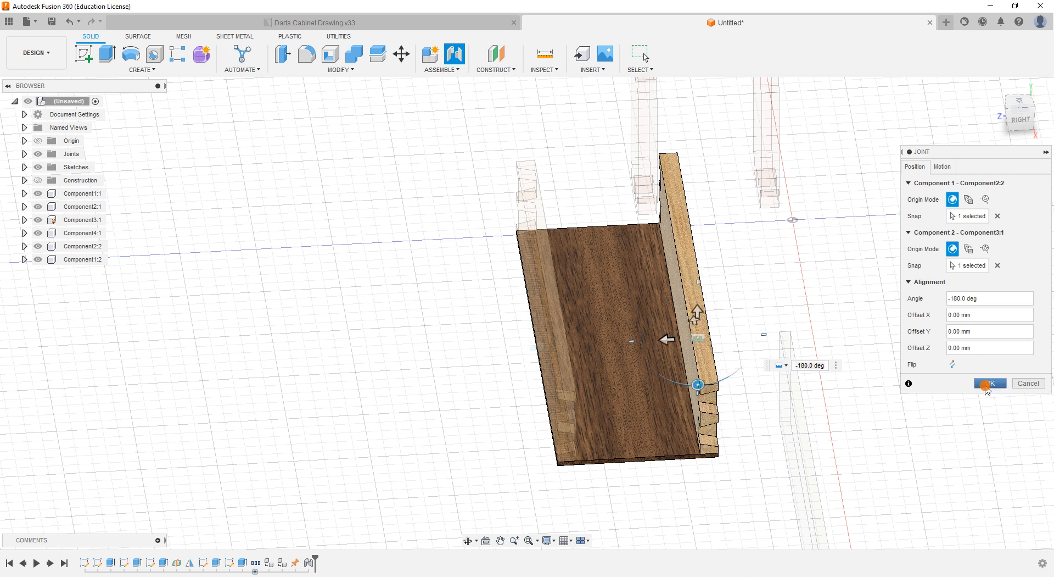
# - Joint the copied dovetailed end board to the base panel, snapping its side edge midpoint to the midpoint of the panel's right short edge
pyautogui.keyDown('shift'); pyautogui.moveTo(843, 341); pyautogui.dragTo(848, 312, button='middle'); pyautogui.keyUp('shift')
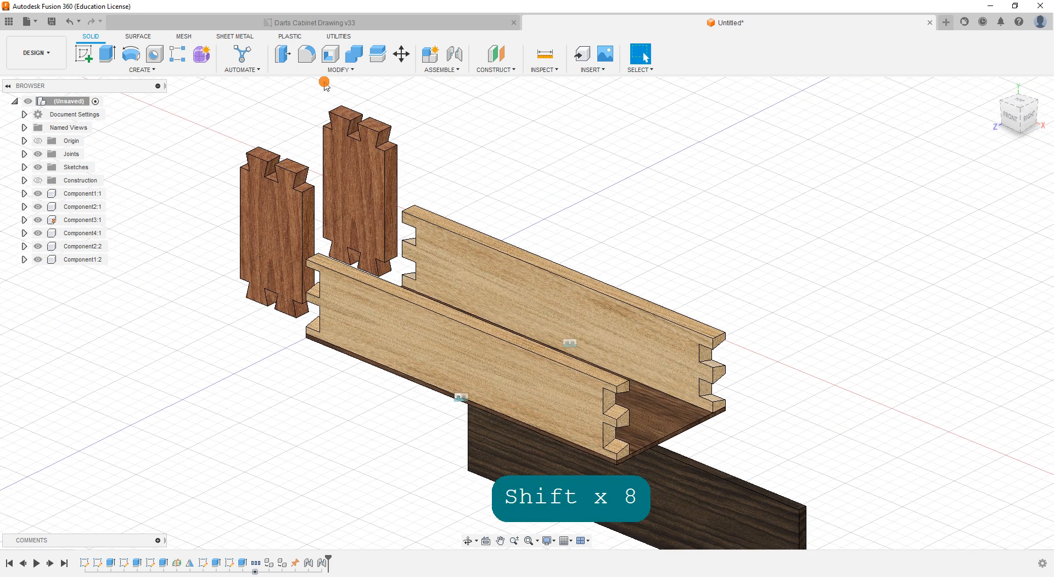
pyautogui.click(457, 55)
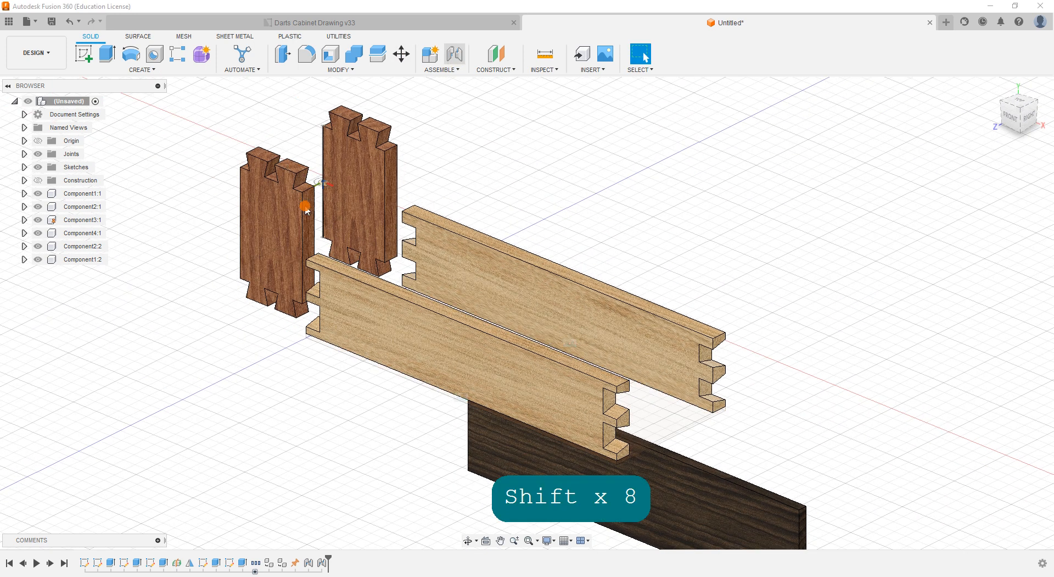
pyautogui.click(300, 246)
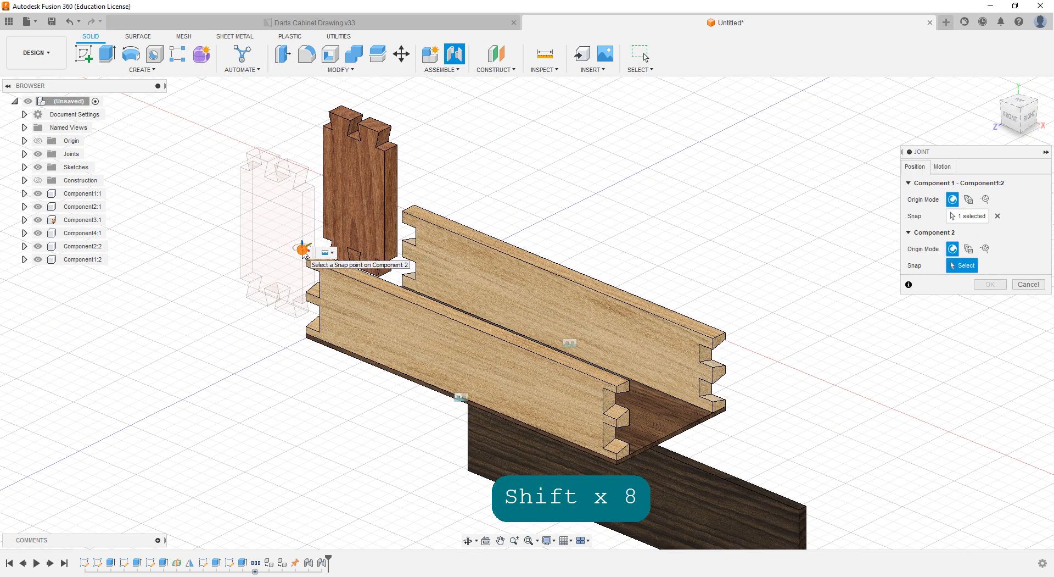
pyautogui.click(675, 433)
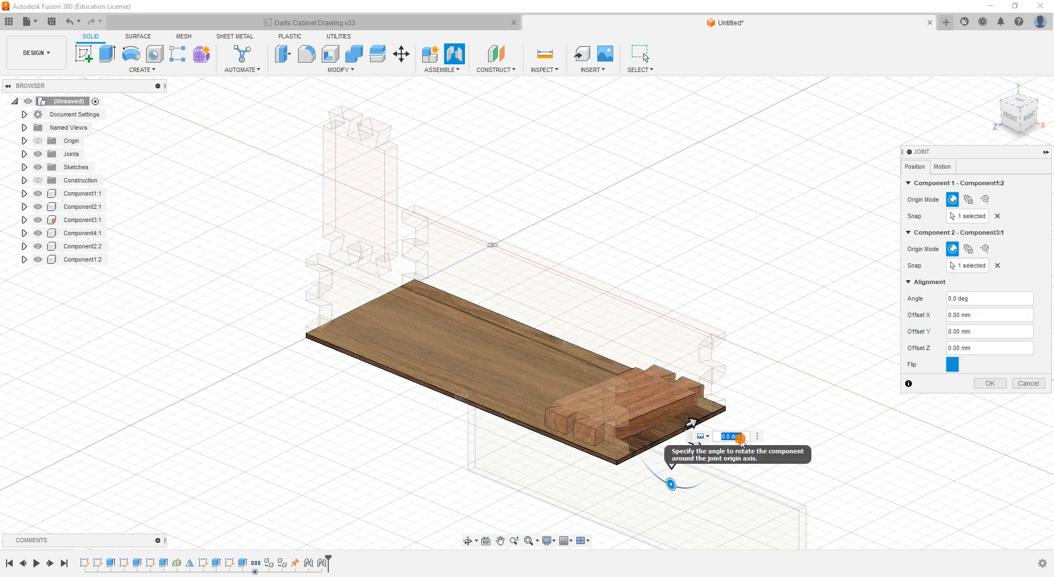
# - Set the copied end board's joint angle to 90 deg, turn off Flip and accept the joint
pyautogui.moveTo(671, 483); pyautogui.dragTo(632, 417)
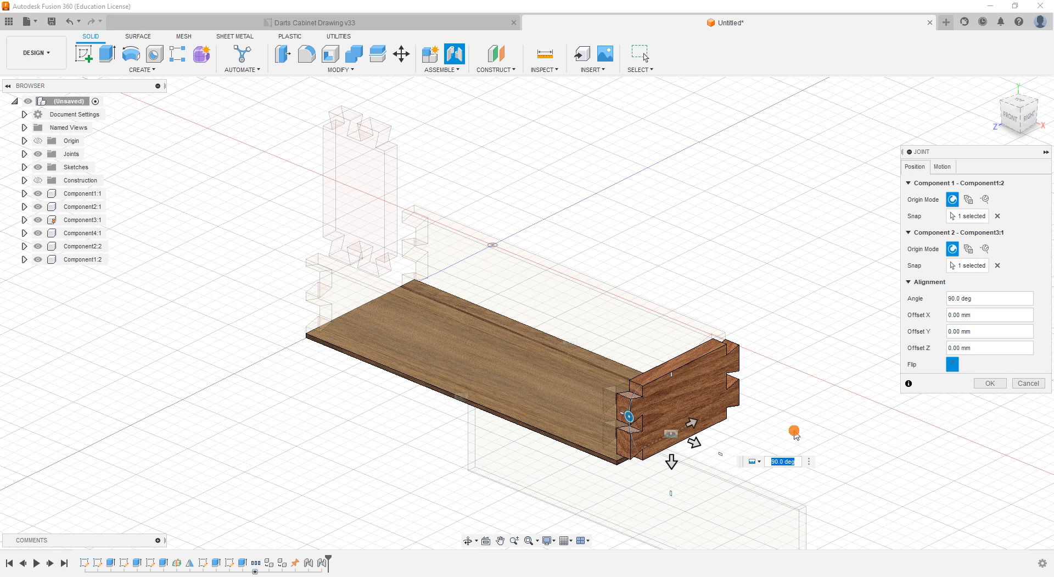
pyautogui.scroll(4, 621, 465)
pyautogui.scroll(-2, 621, 465)
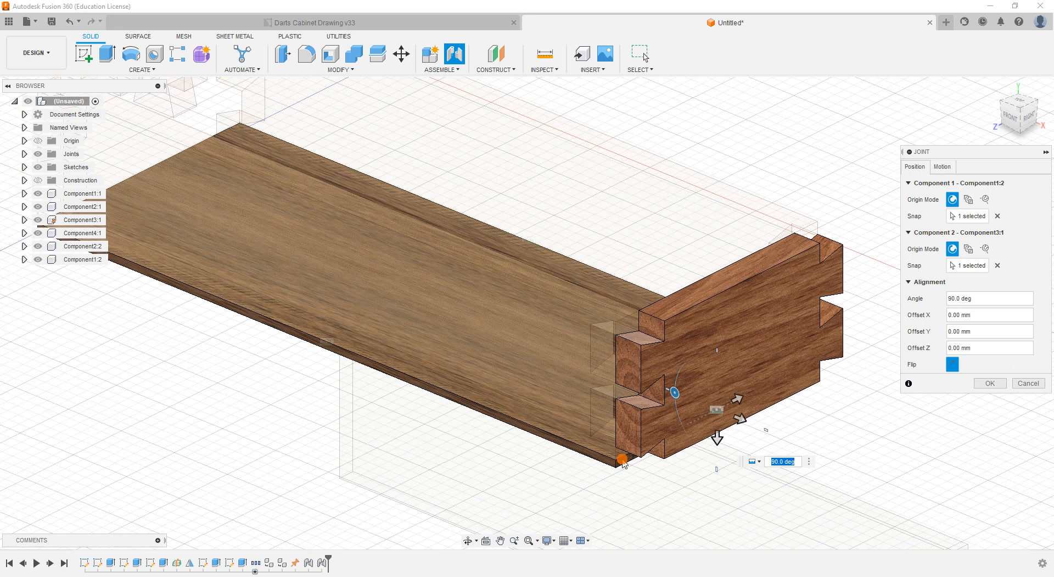
pyautogui.scroll(3, 621, 466)
pyautogui.scroll(-4, 621, 466)
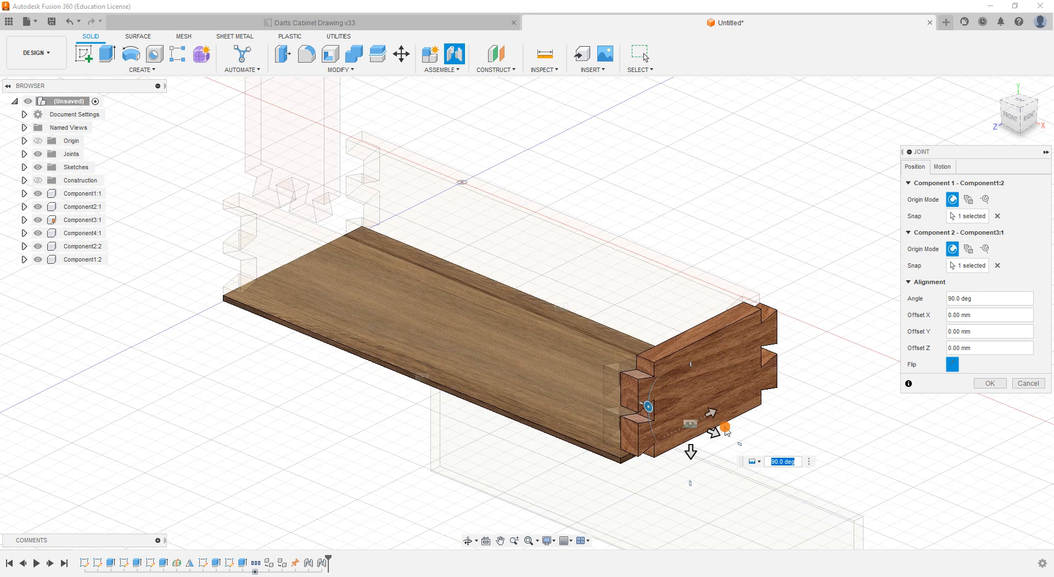
pyautogui.click(953, 364)
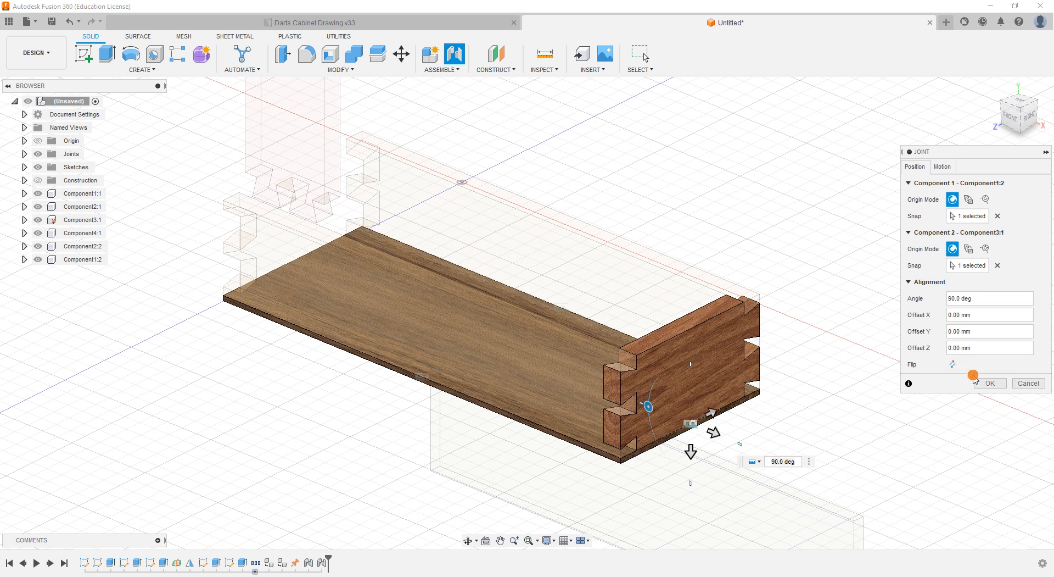
pyautogui.click(990, 382)
# - Joint the original dovetailed end board to the base panel, snapping its side edge midpoint to the midpoint of the panel's left short edge
pyautogui.scroll(-3, 832, 409)
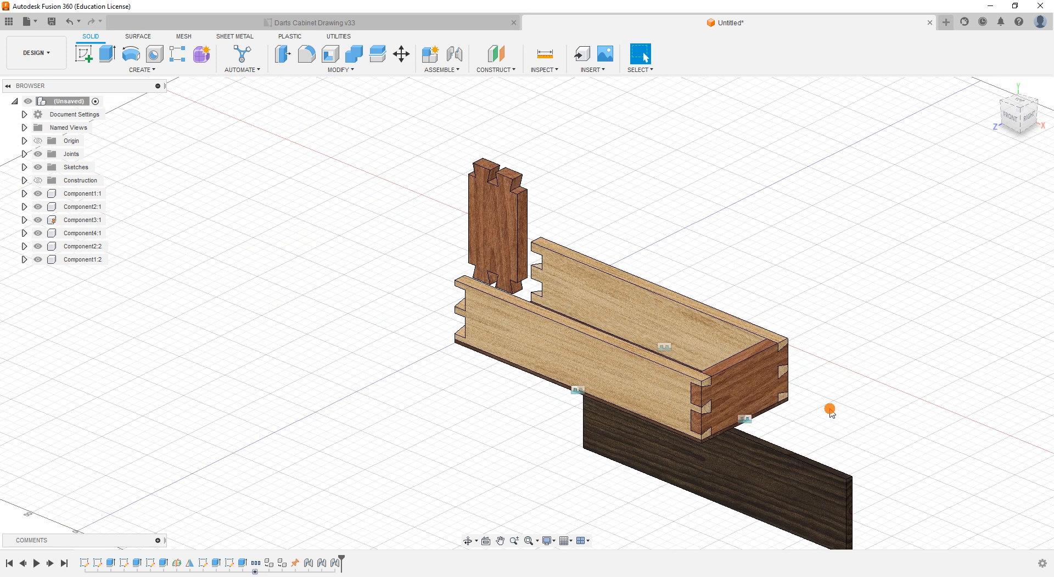
pyautogui.keyDown('shift'); pyautogui.moveTo(363, 293); pyautogui.dragTo(463, 335, button='middle'); pyautogui.keyUp('shift')
pyautogui.moveTo(462, 375); pyautogui.dragTo(468, 68, button='middle')
pyautogui.scroll(1, 469, 69)
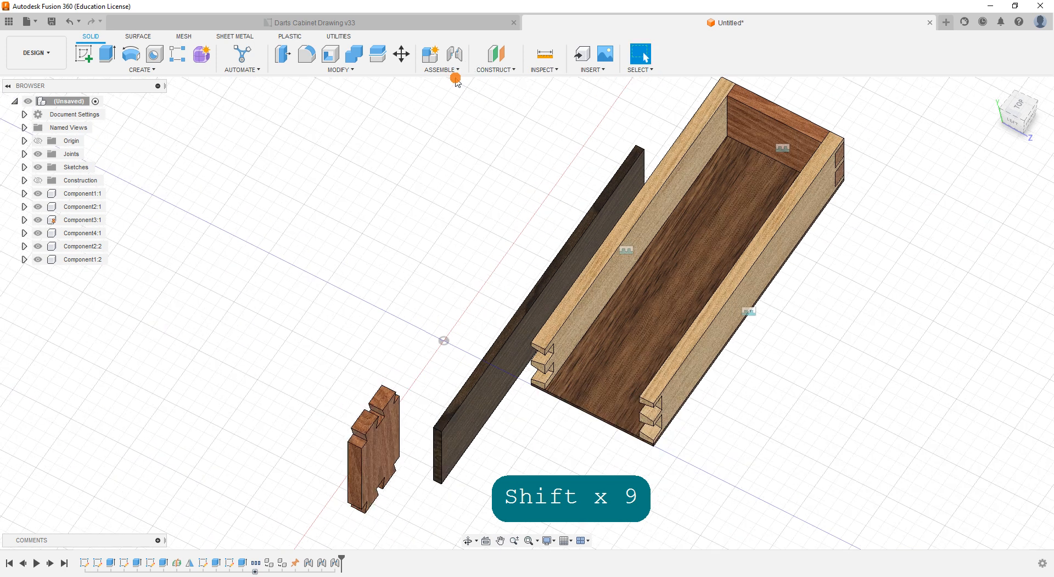
pyautogui.click(362, 481)
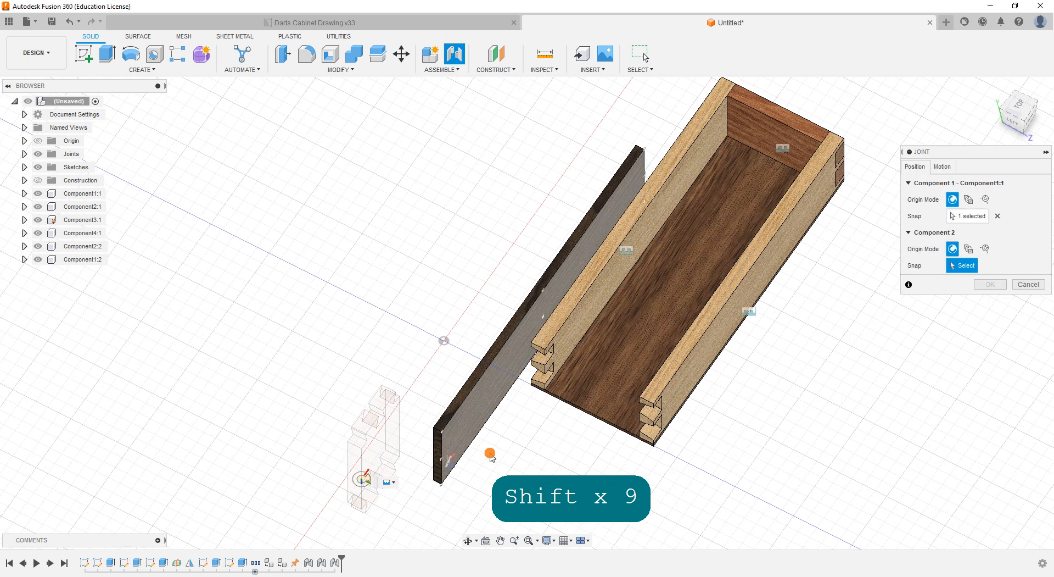
pyautogui.scroll(5, 593, 414)
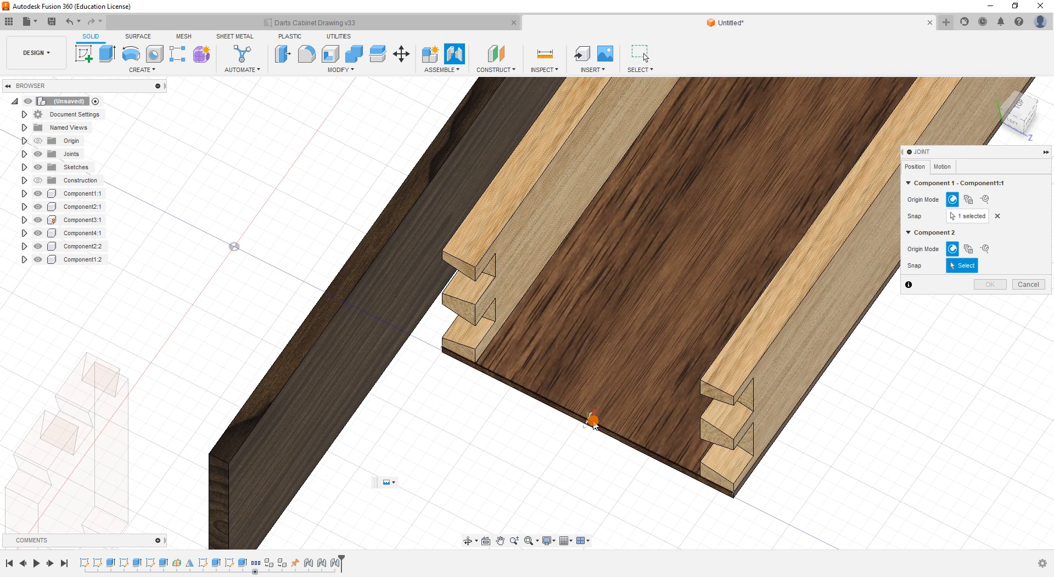
pyautogui.click(595, 423)
pyautogui.scroll(-5, 604, 440)
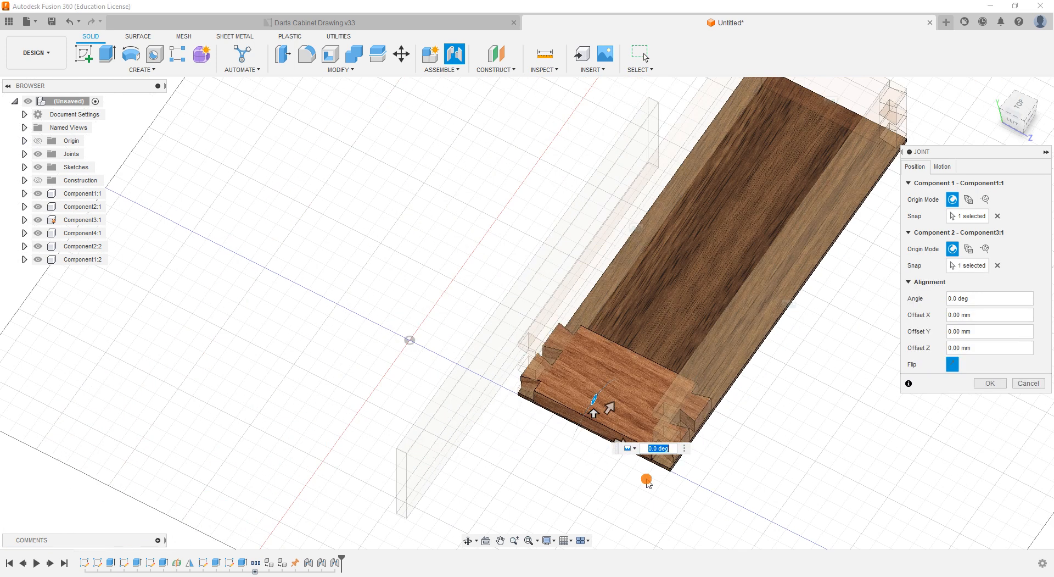
# - Set the original end board's joint angle to 90 deg, turn off Flip and accept the joint
pyautogui.keyDown('shift'); pyautogui.moveTo(733, 515); pyautogui.dragTo(718, 484, button='middle'); pyautogui.keyUp('shift')
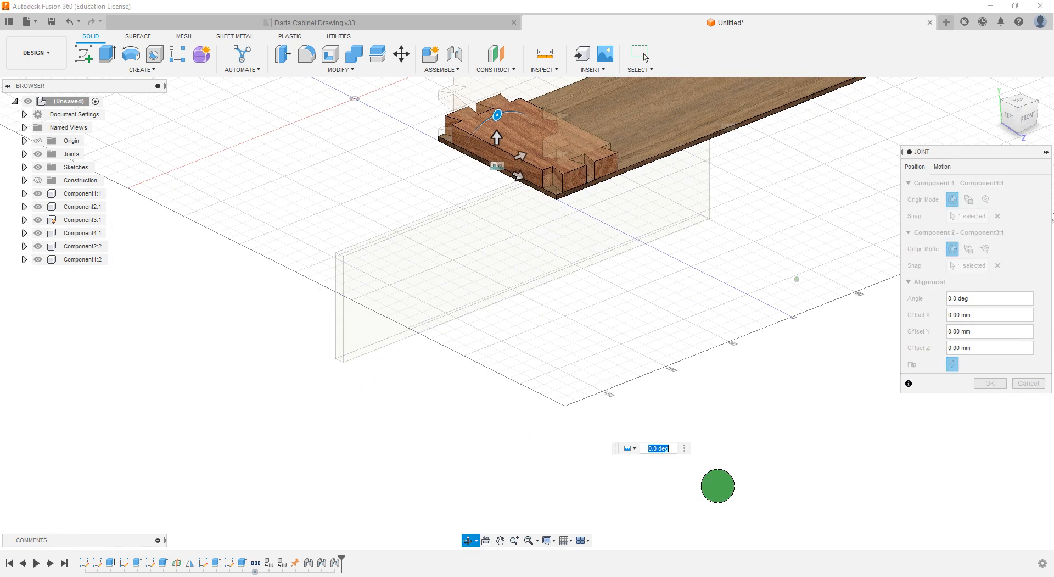
pyautogui.keyDown('shift'); pyautogui.moveTo(650, 367); pyautogui.dragTo(682, 446, button='middle'); pyautogui.keyUp('shift')
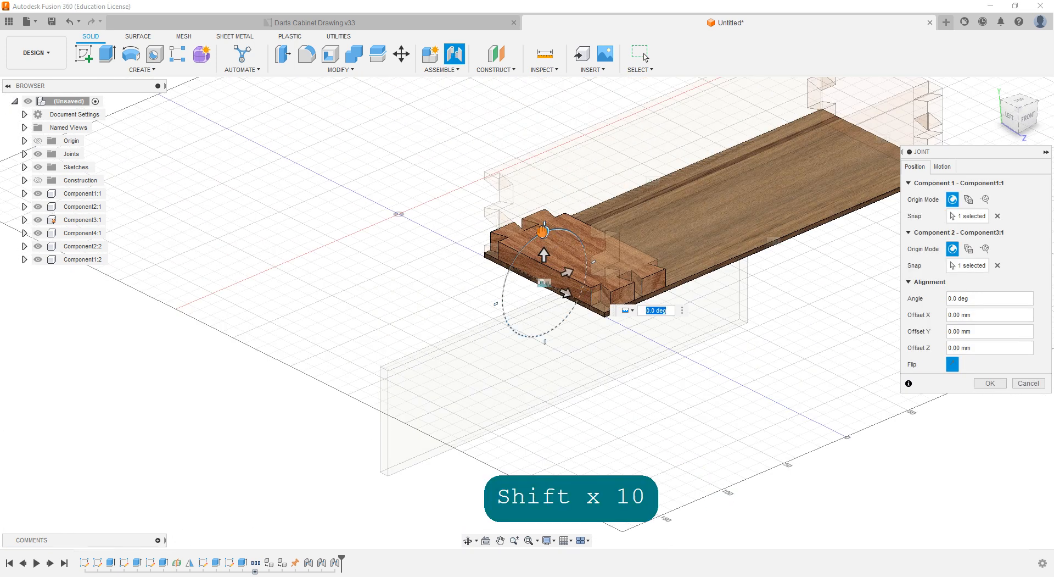
pyautogui.moveTo(544, 232); pyautogui.dragTo(509, 301)
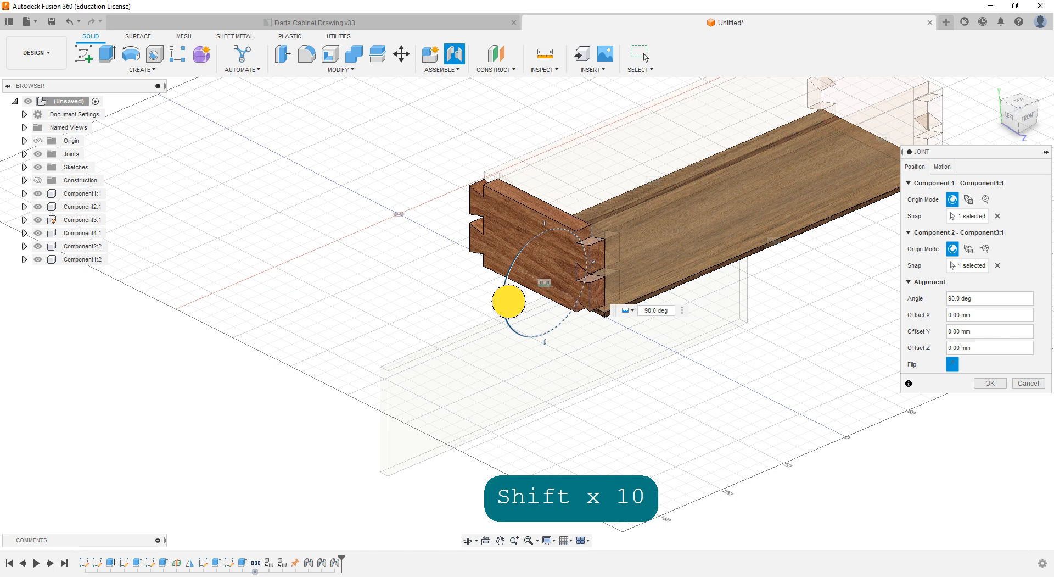
pyautogui.click(953, 364)
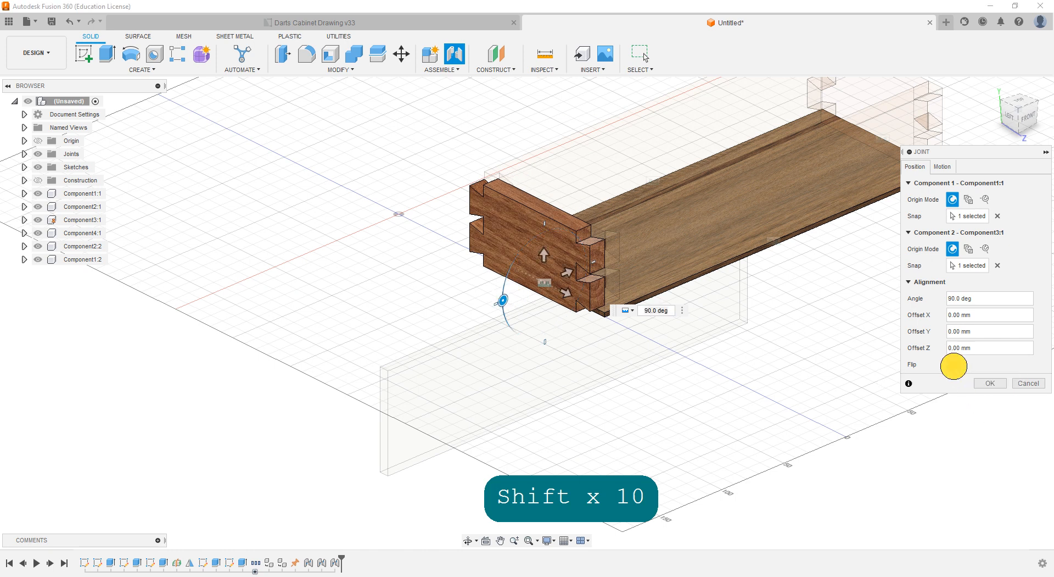
pyautogui.click(990, 382)
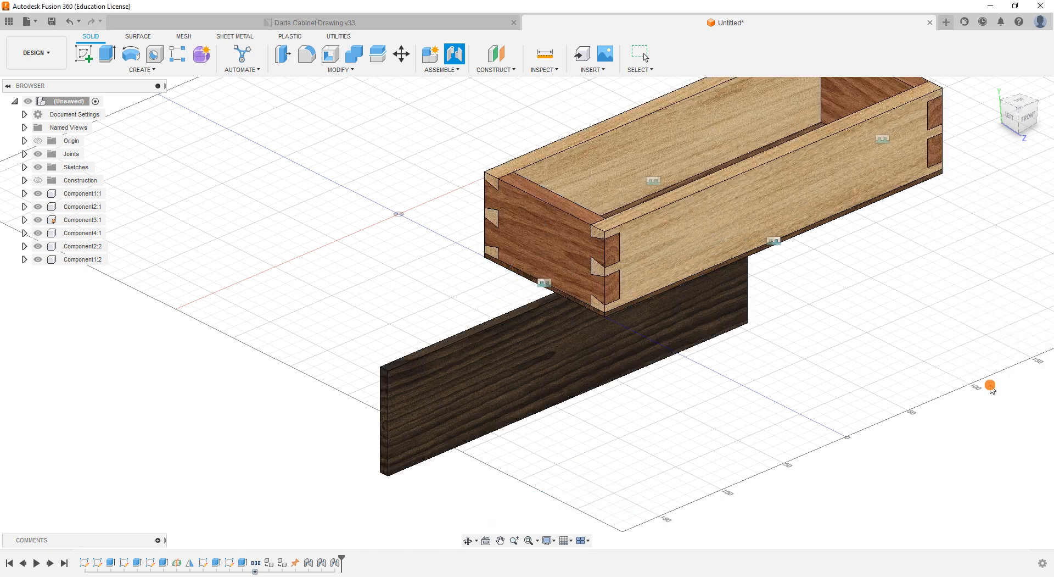
# - Joint the dark board to the long front side board, snapping face centre to face centre, and accept the default alignment
pyautogui.scroll(-3, 857, 393)
pyautogui.moveTo(875, 395); pyautogui.dragTo(763, 363, button='middle')
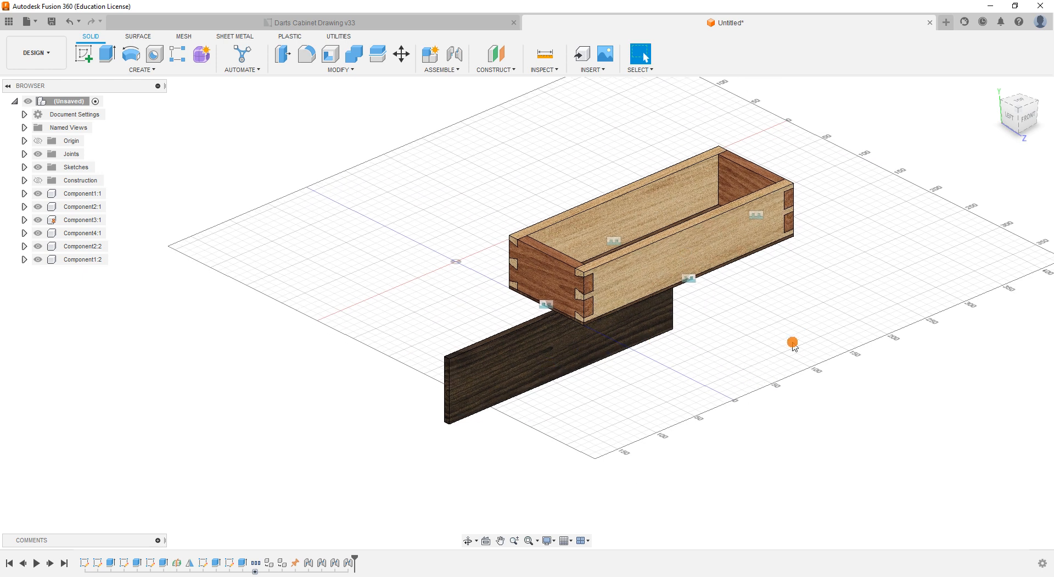
pyautogui.click(455, 76)
pyautogui.scroll(3, 564, 334)
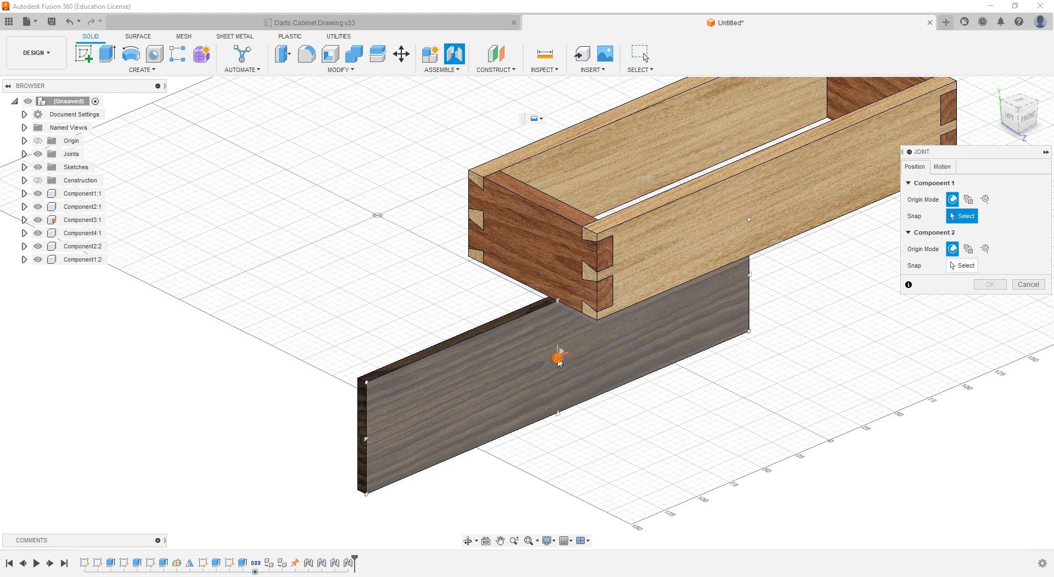
pyautogui.click(558, 358)
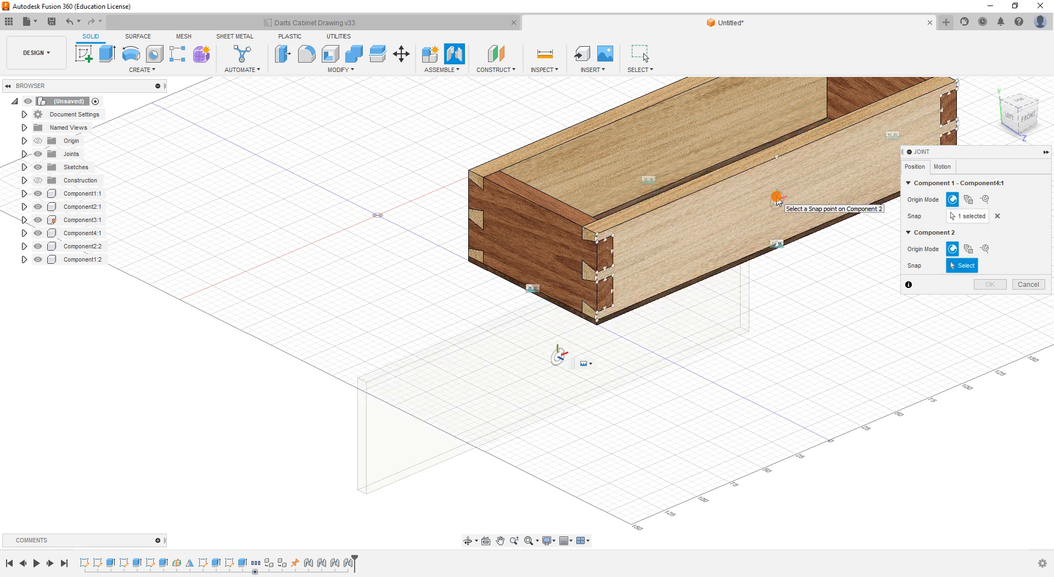
pyautogui.click(775, 200)
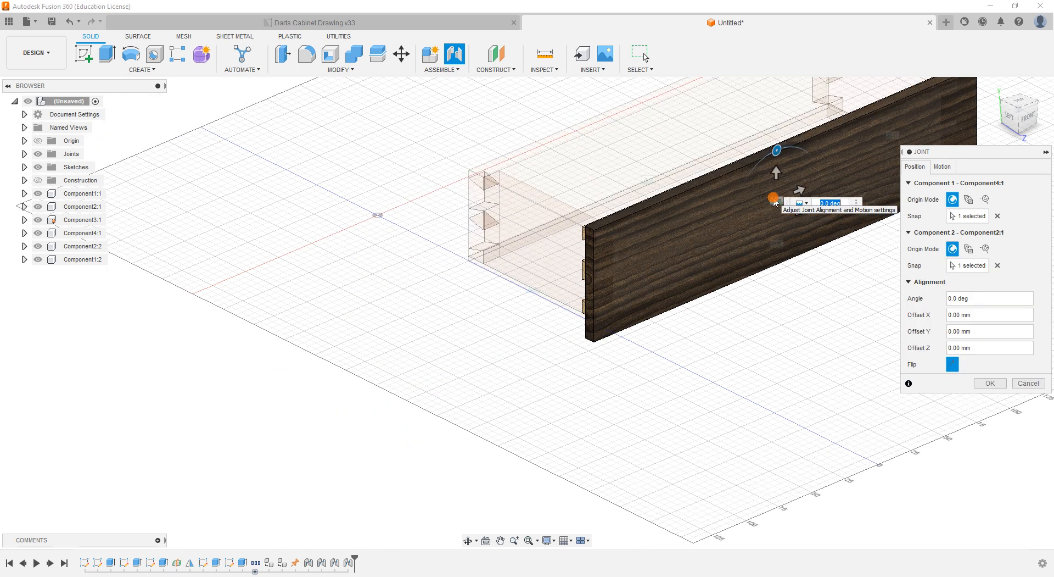
pyautogui.click(990, 382)
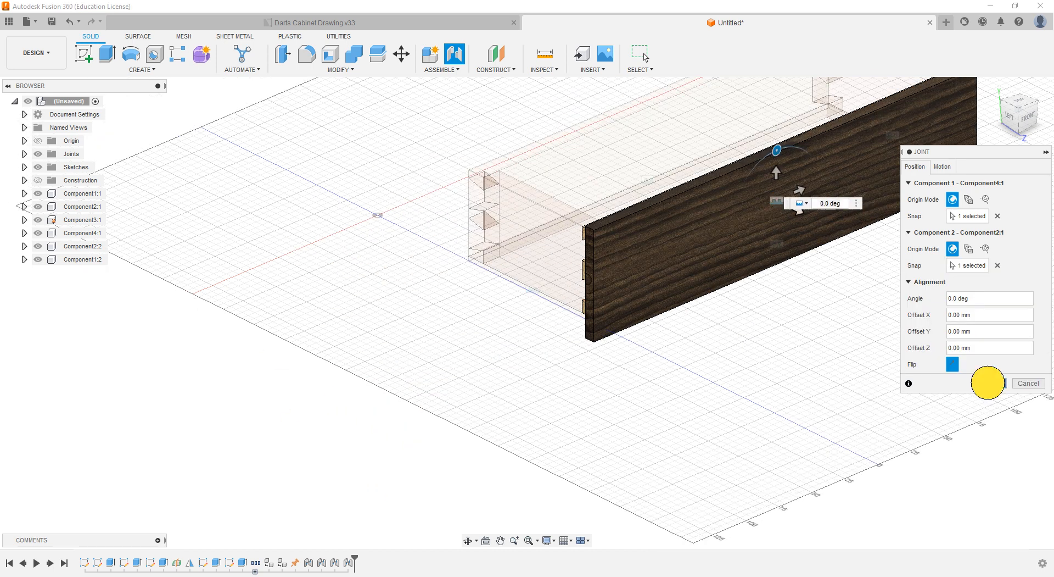
# - Save the design as "Drawer assembled" in the Dartboard Cabinet project folder
pyautogui.scroll(-3, 794, 273)
pyautogui.keyDown('shift'); pyautogui.moveTo(838, 309); pyautogui.dragTo(600, 391, button='middle'); pyautogui.keyUp('shift')
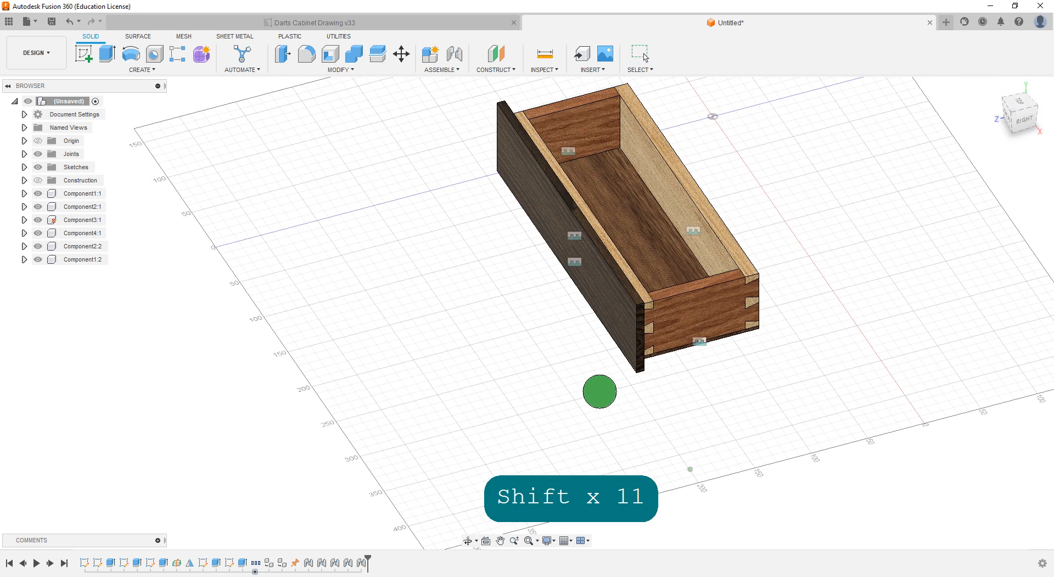
pyautogui.moveTo(749, 245); pyautogui.dragTo(658, 288, button='middle')
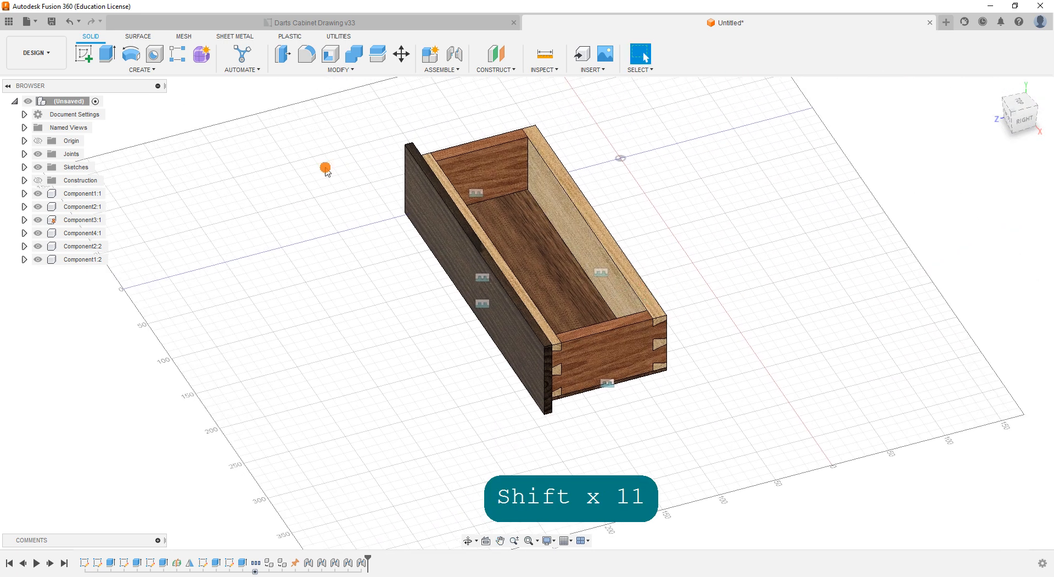
pyautogui.click(52, 24)
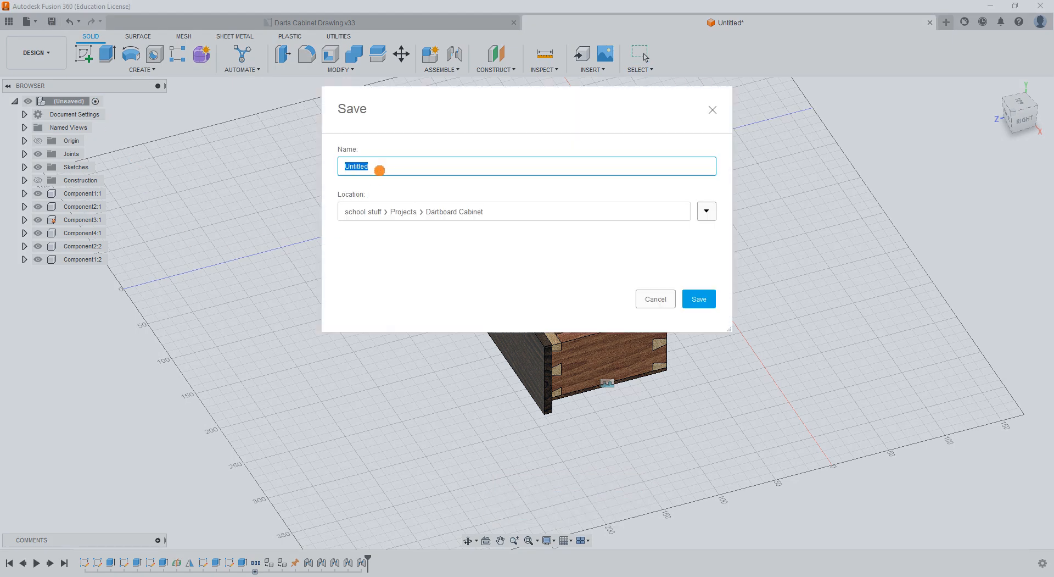
pyautogui.write('Drawer as')
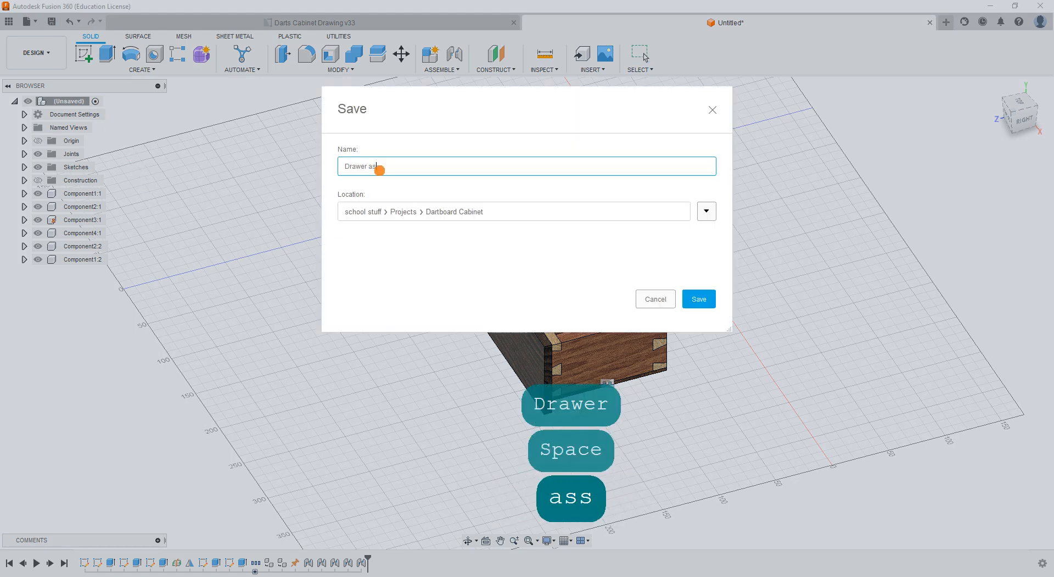
pyautogui.write('sembled')
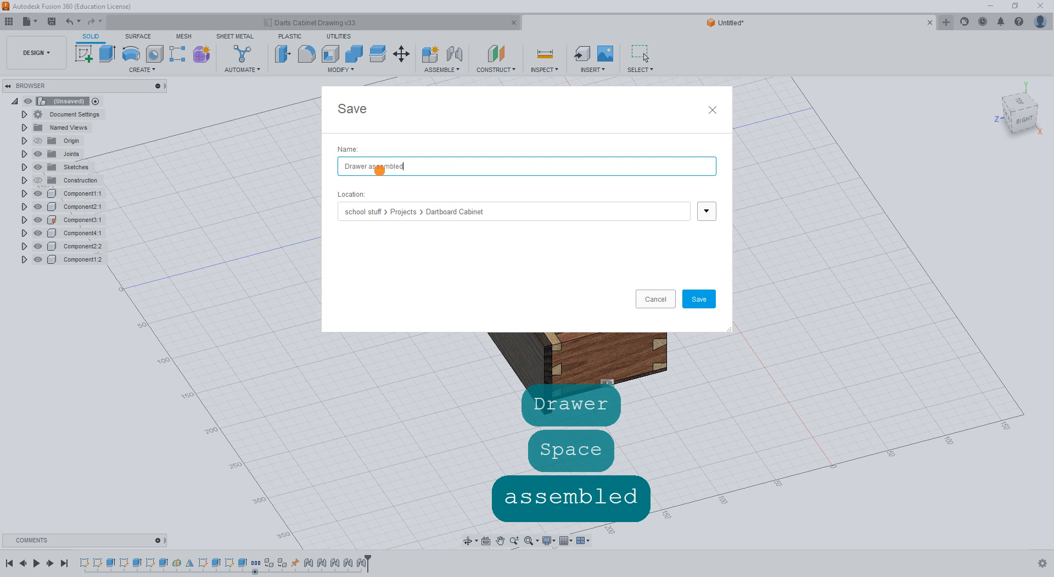
pyautogui.click(708, 299)
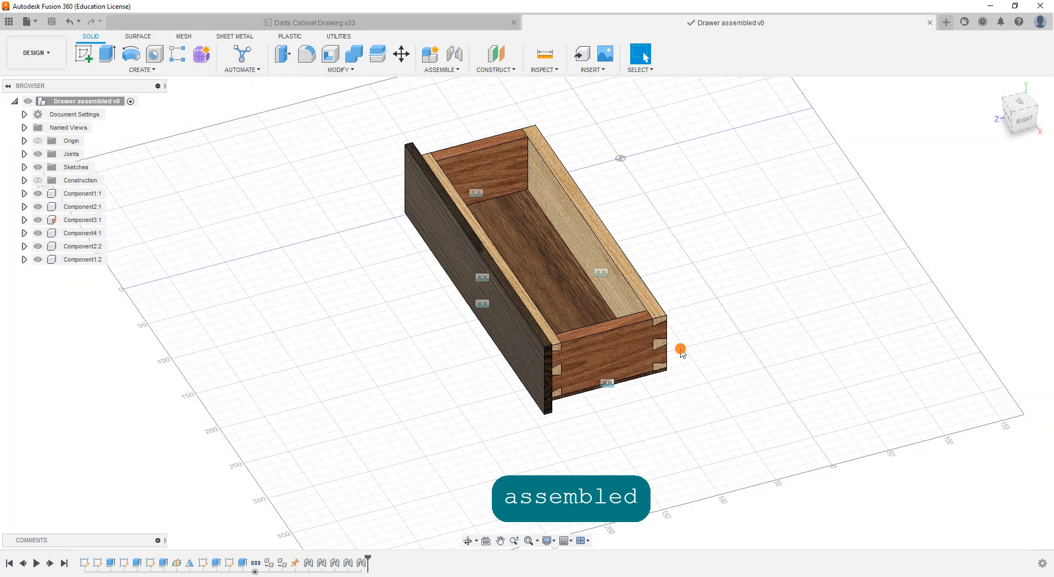
# - Create a new drawing of the full assembly from scratch with ISO standard, mm units and A4 (297mm x 210mm) sheet size
pyautogui.scroll(3, 874, 289)
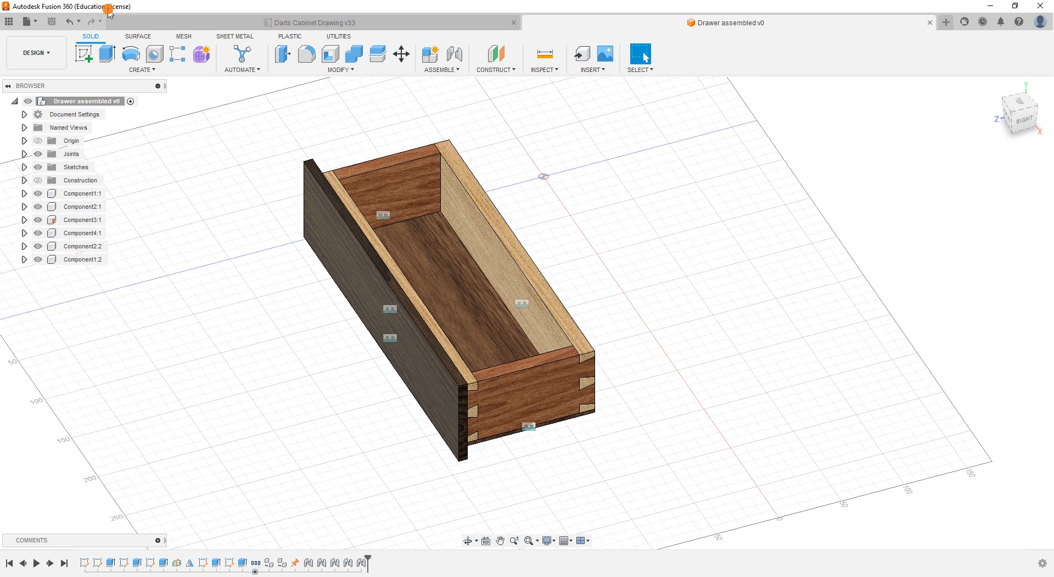
pyautogui.click(47, 54)
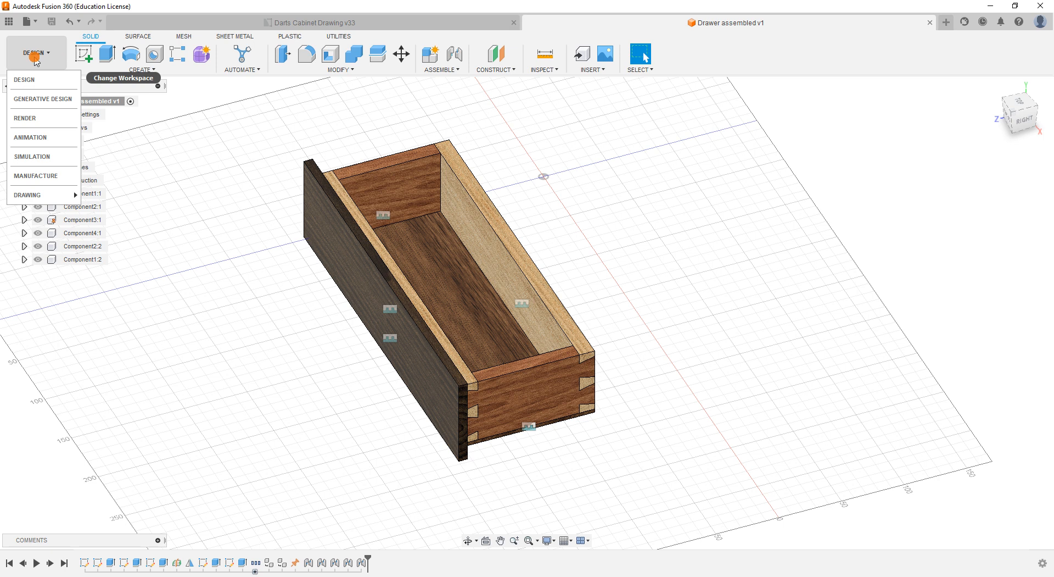
pyautogui.moveTo(34, 195)
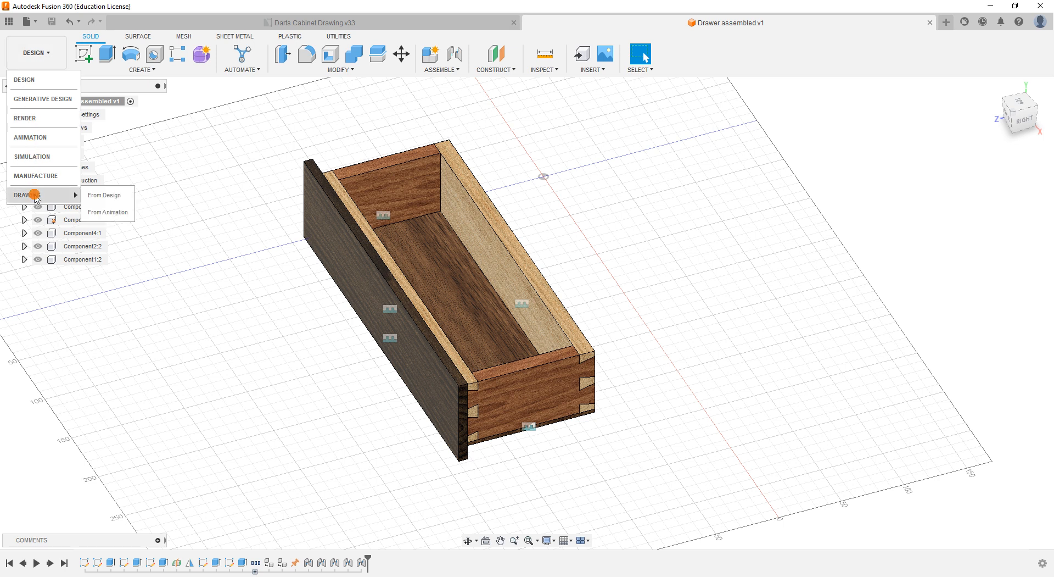
pyautogui.click(98, 195)
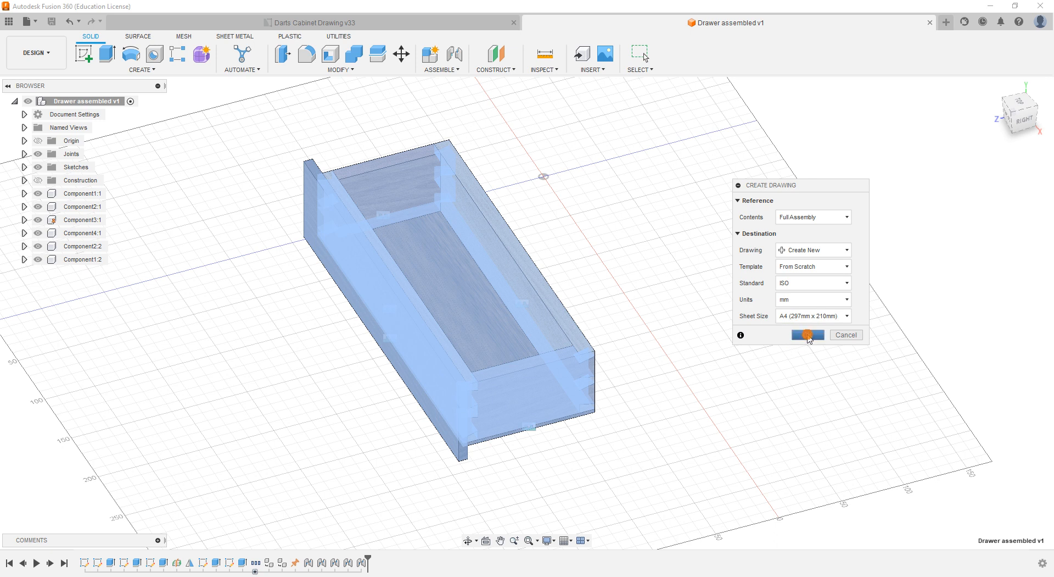
pyautogui.click(808, 334)
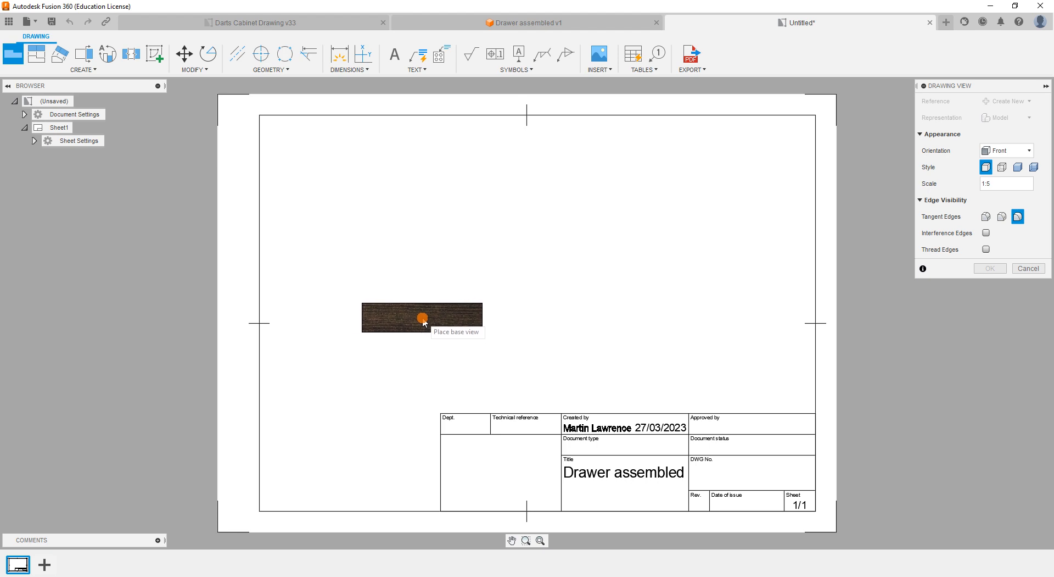
# - Set the base view's scale to 1:3
pyautogui.click(424, 321)
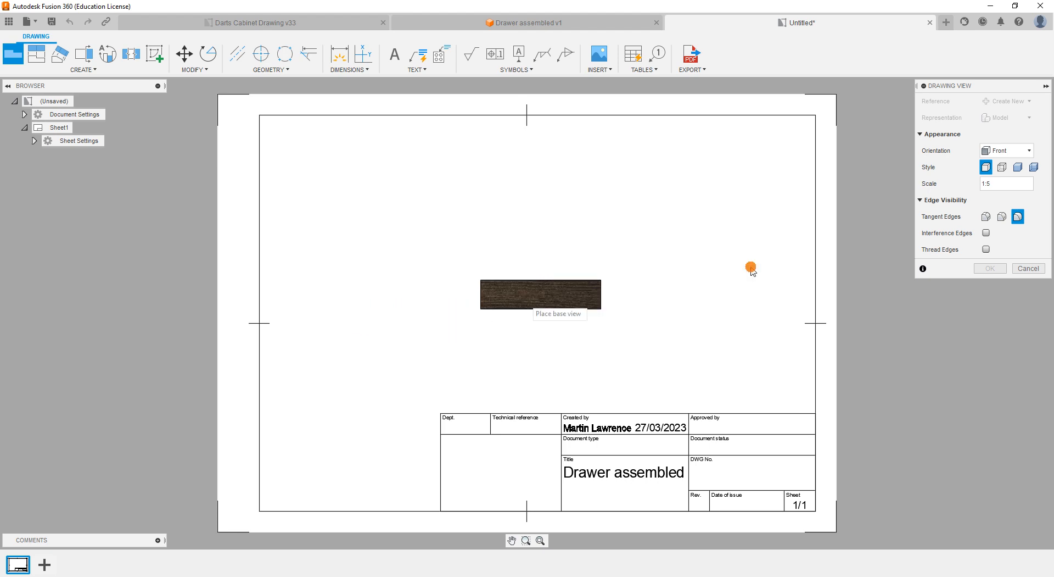
pyautogui.click(1007, 182)
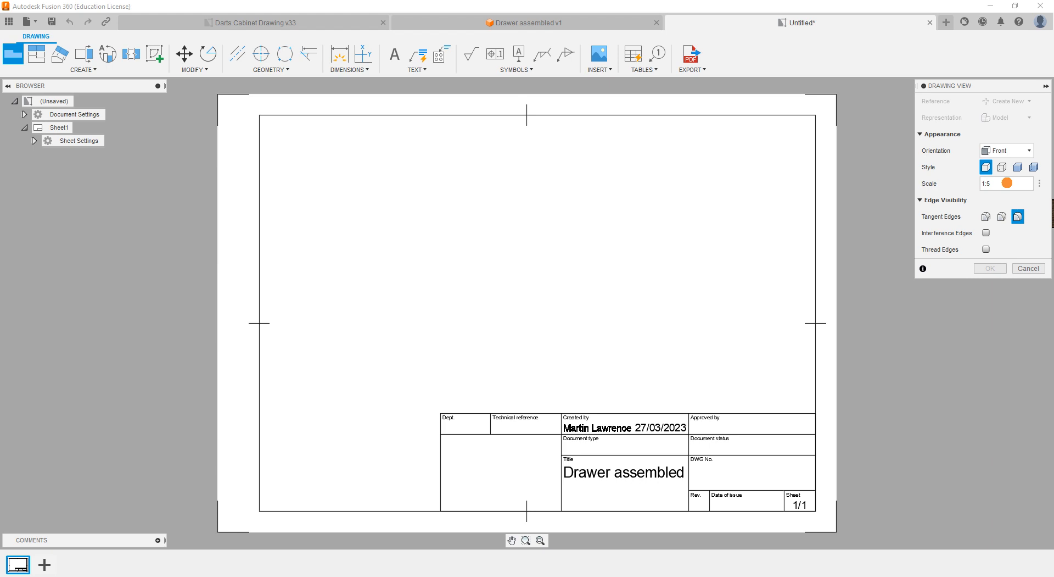
pyautogui.press('BackSpace')
pyautogui.press('BackSpace')
pyautogui.write(':3')
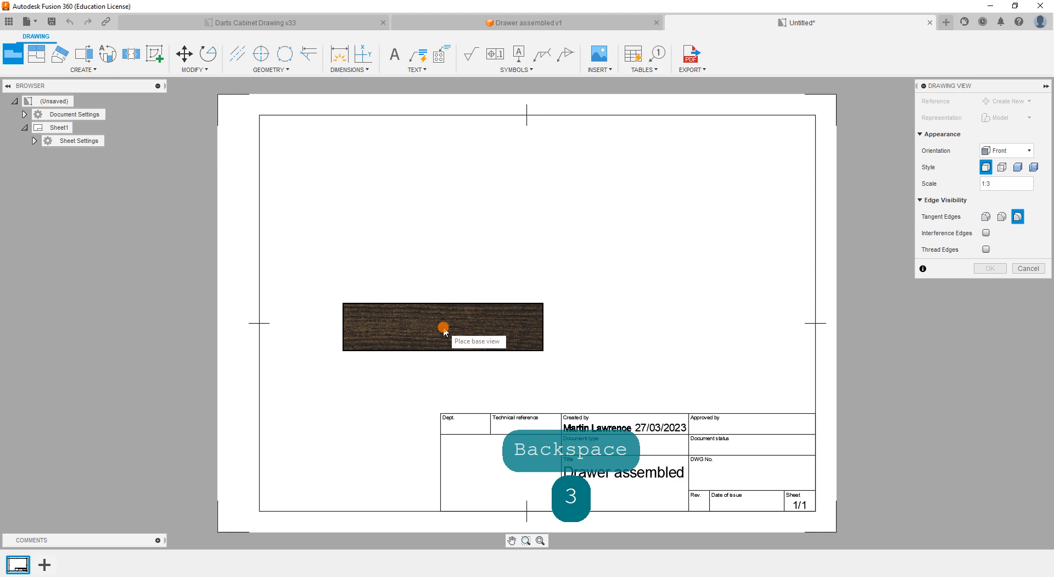
# - Set the base view's scale to 1:2 and its style to shaded
pyautogui.click(998, 185)
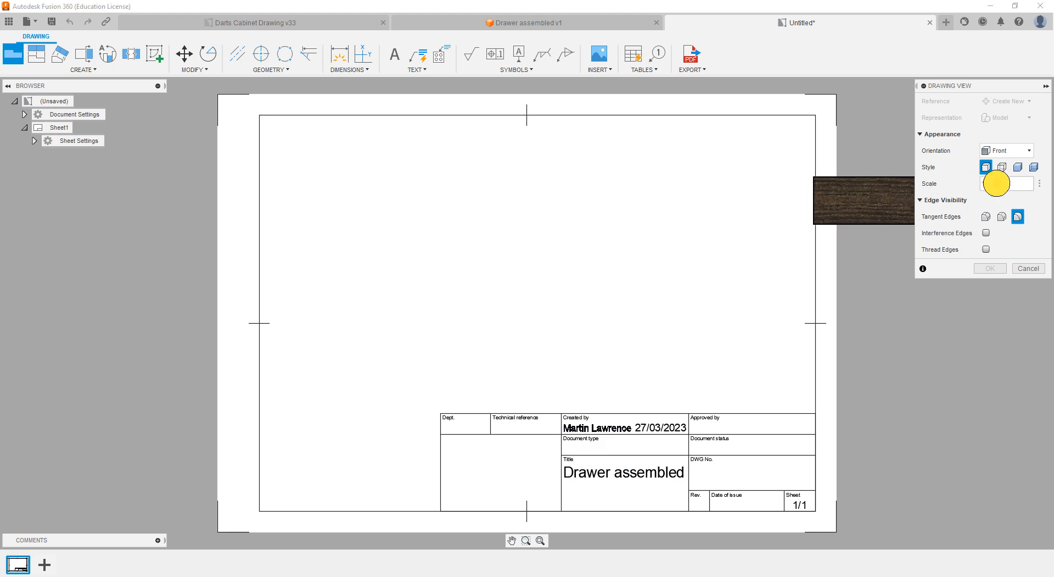
pyautogui.press('BackSpace')
pyautogui.write('2')
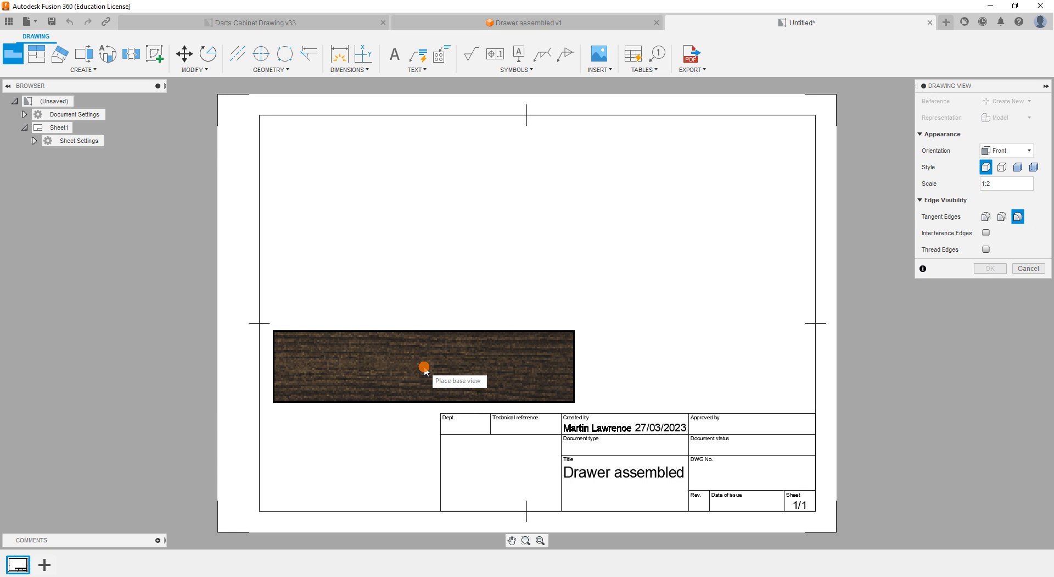
pyautogui.click(1017, 167)
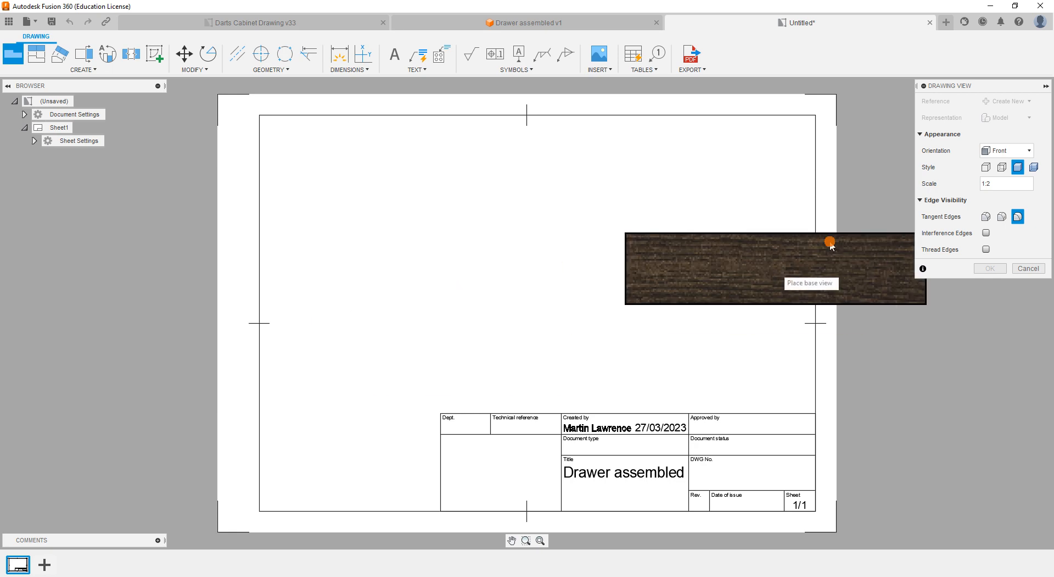
# - Try the TOP and RIGHT orientations for the base view, and return it to Front
pyautogui.click(1007, 151)
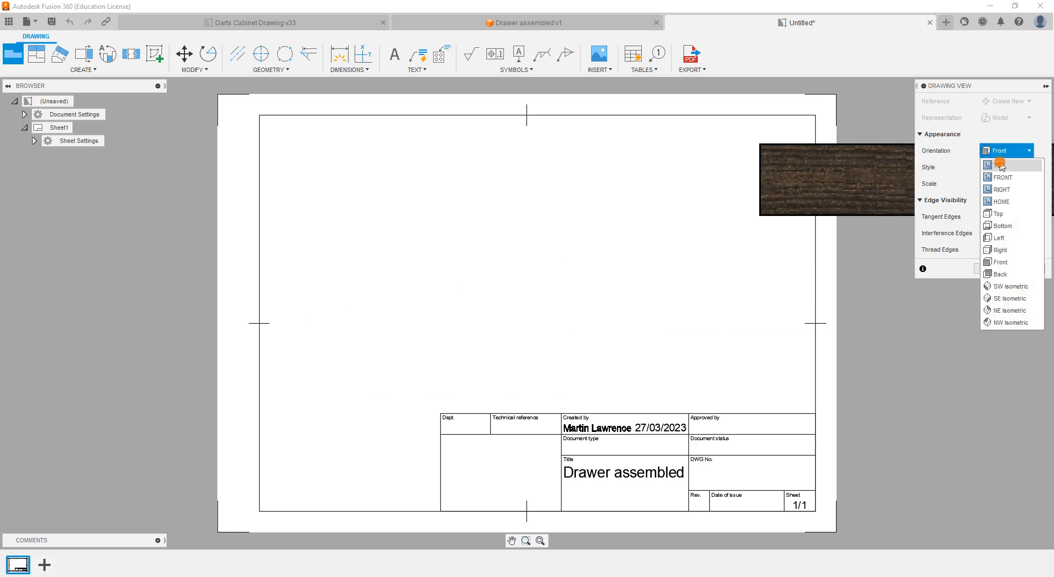
pyautogui.click(1002, 165)
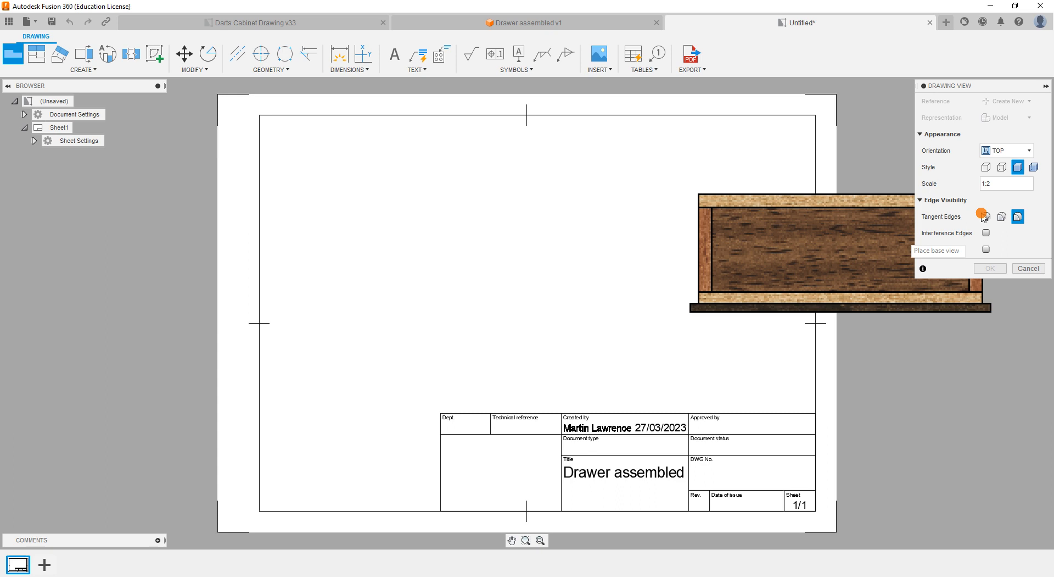
pyautogui.click(1013, 150)
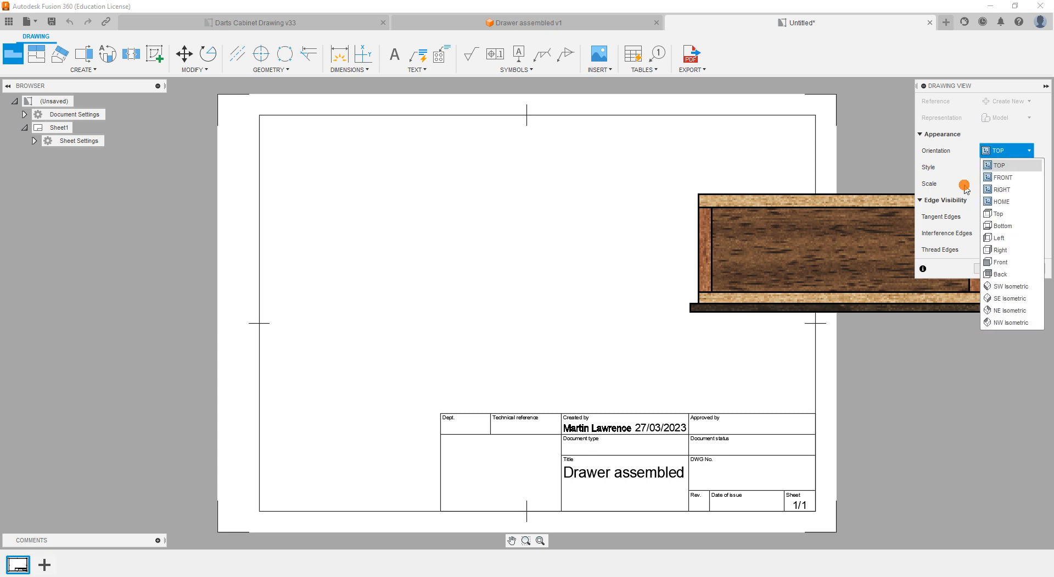
pyautogui.click(1003, 178)
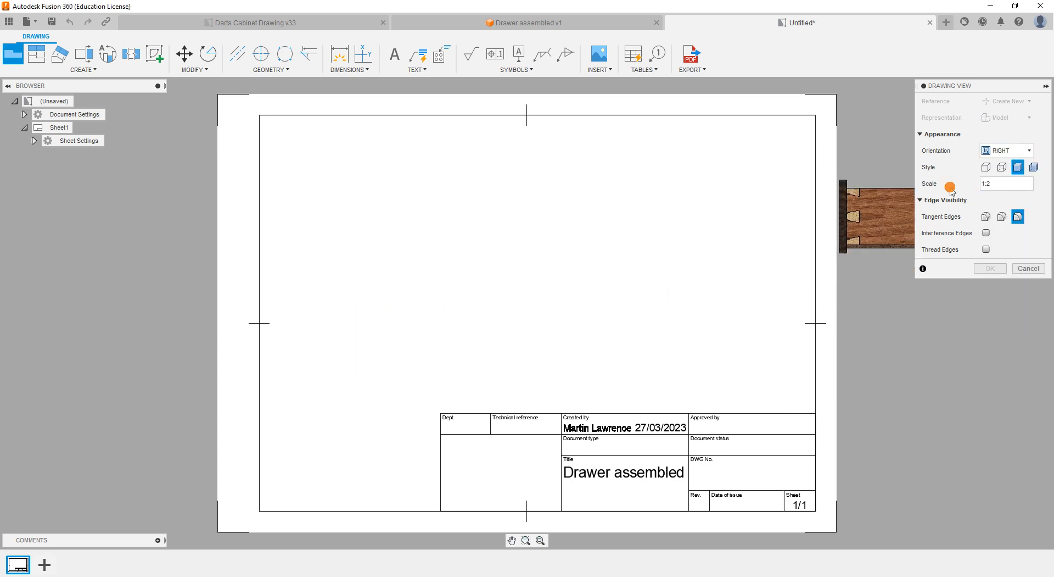
pyautogui.click(1000, 151)
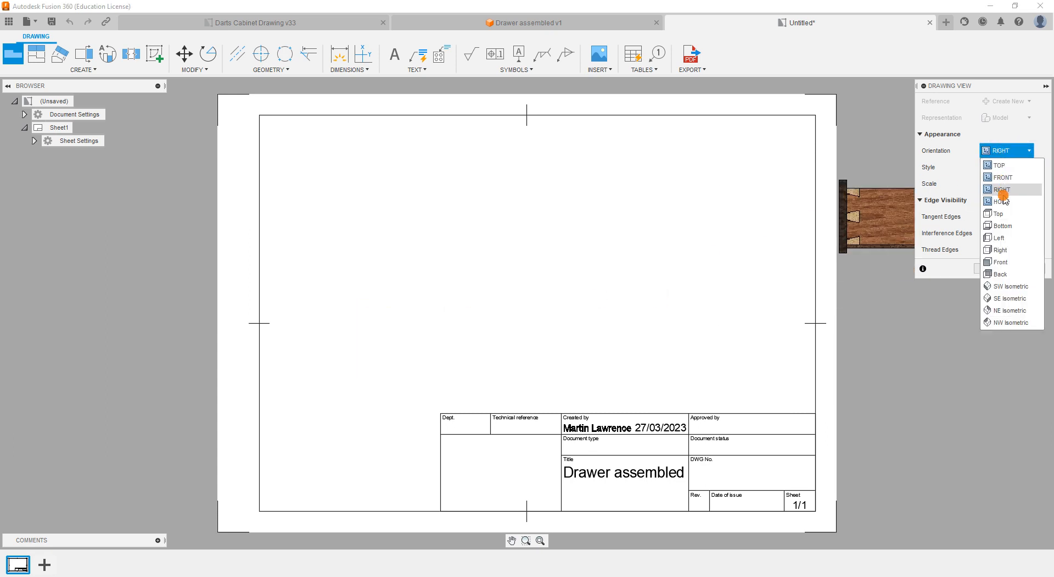
pyautogui.click(1002, 262)
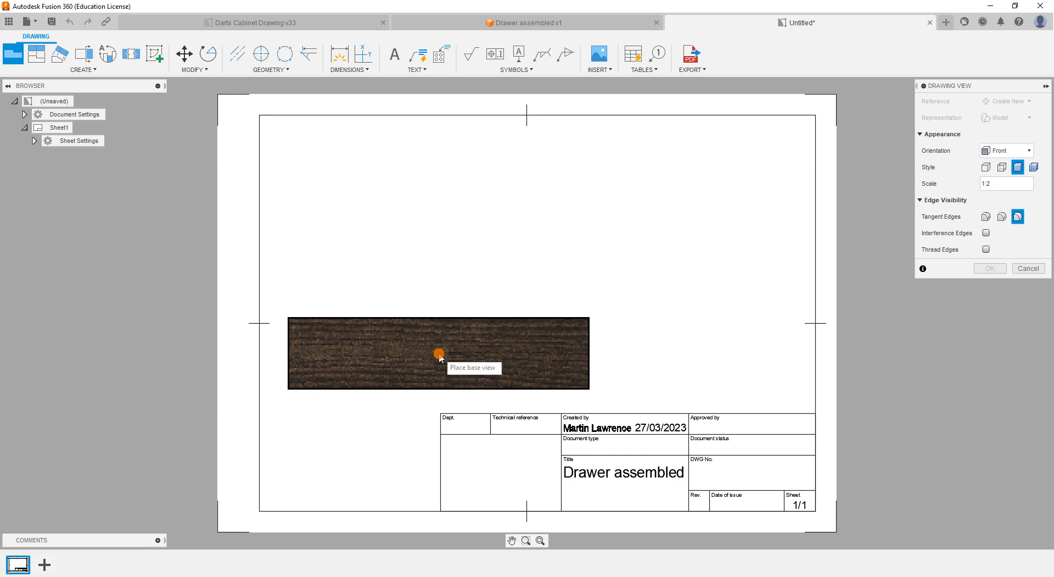
# - Place the front base view on the sheet's left side just above the title block and accept it
pyautogui.click(440, 358)
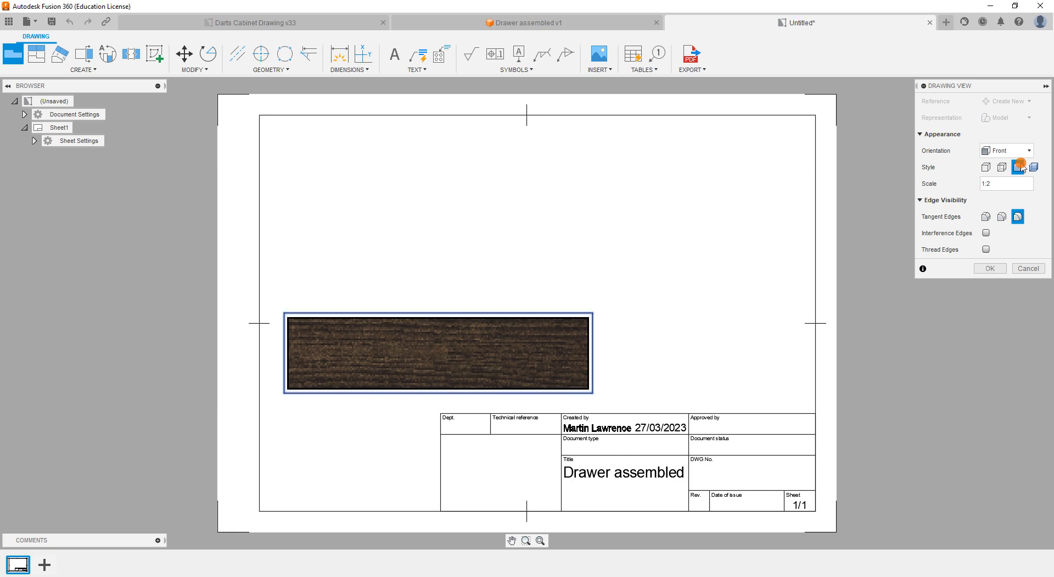
pyautogui.click(978, 272)
pyautogui.click(988, 269)
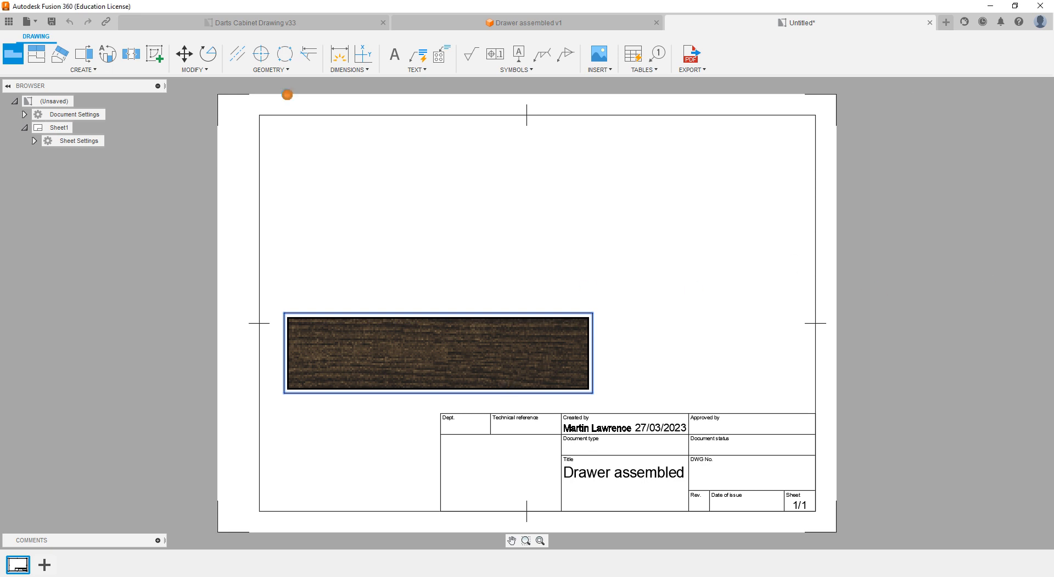
# - Project three views from the front base view: a top view above, a side view to its right, and an isometric view in the upper-right area
pyautogui.click(38, 56)
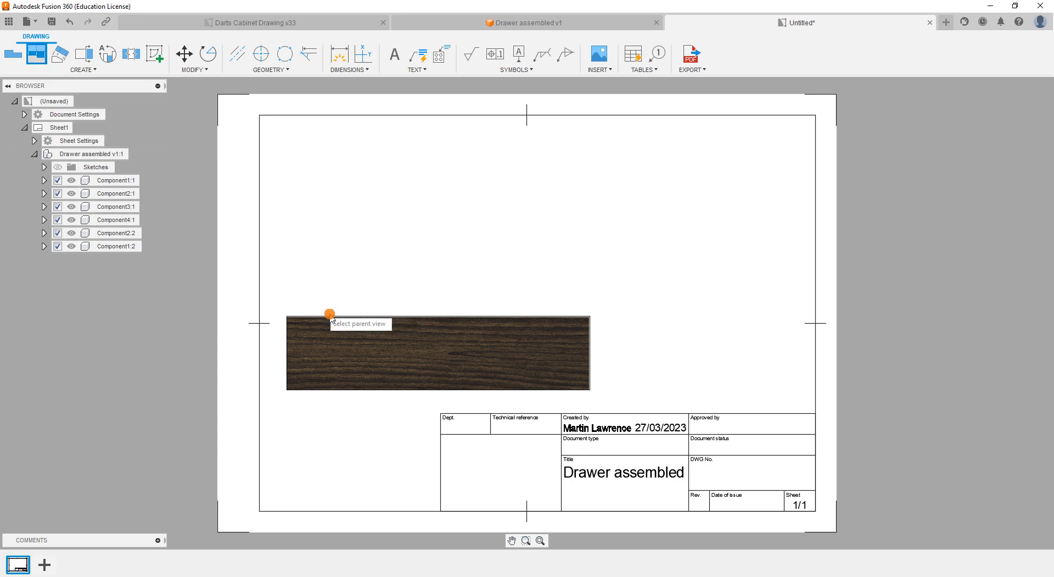
pyautogui.click(381, 356)
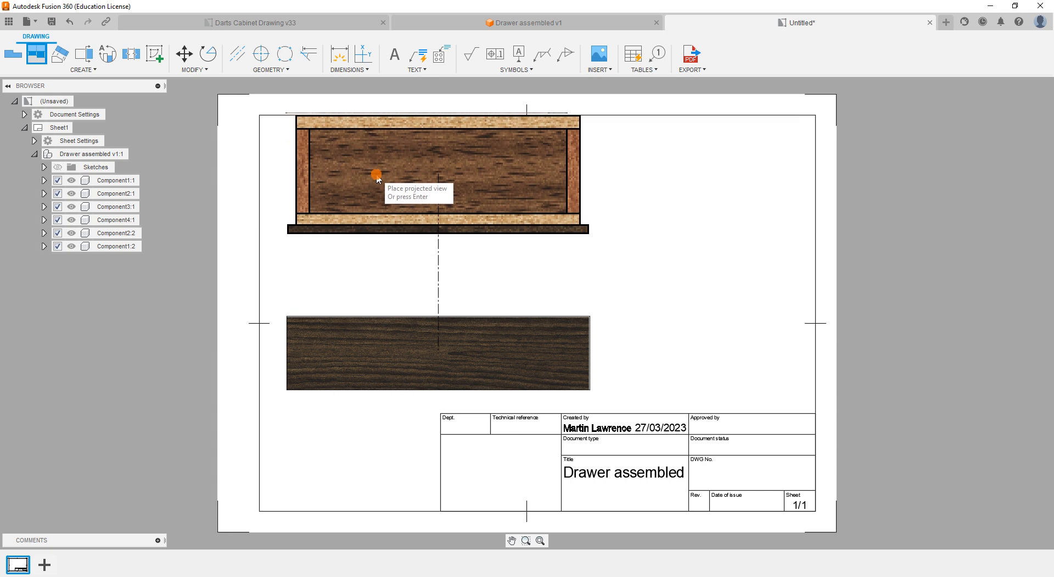
pyautogui.click(377, 210)
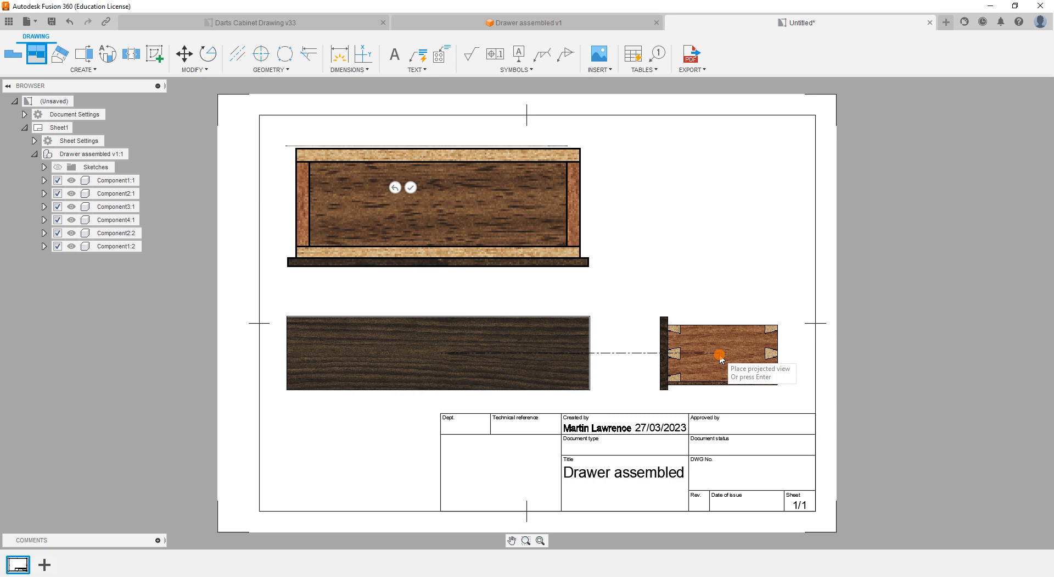
pyautogui.click(720, 354)
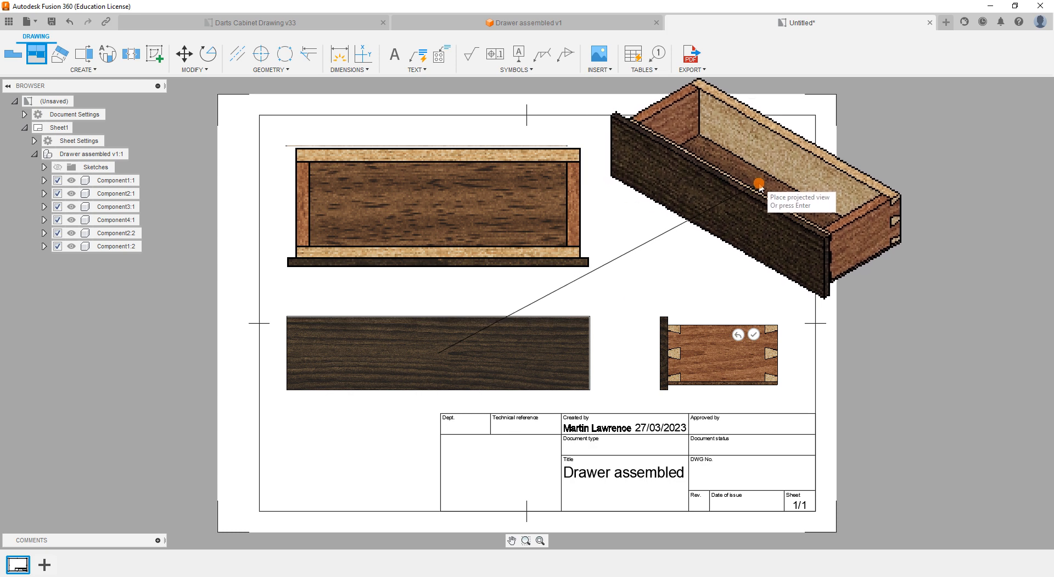
pyautogui.click(760, 187)
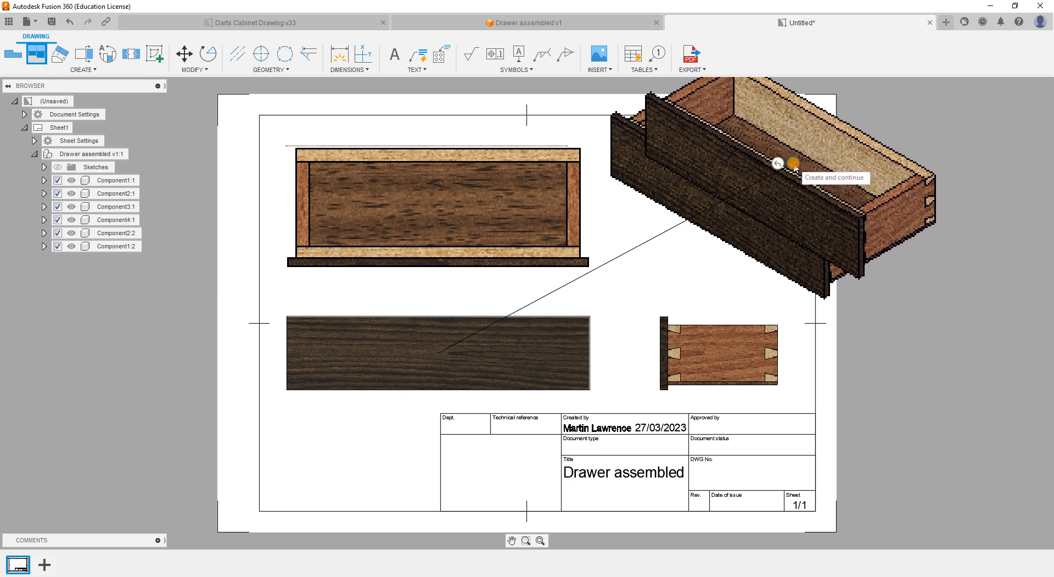
pyautogui.click(794, 164)
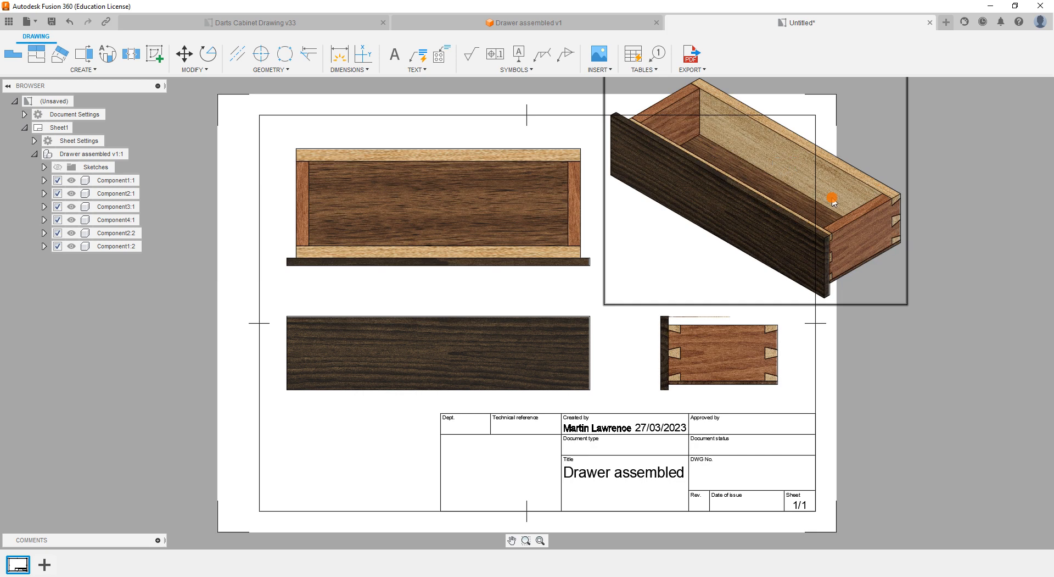
# - Set the isometric view's scale to 1:4 and move the view fully inside the sheet border
pyautogui.doubleClick(714, 197)
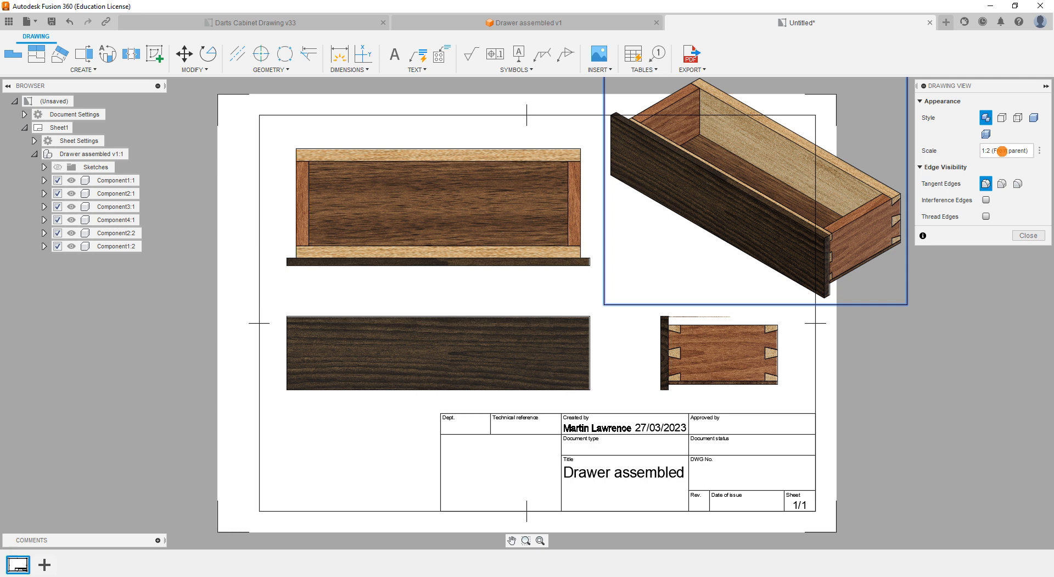
pyautogui.click(1026, 150)
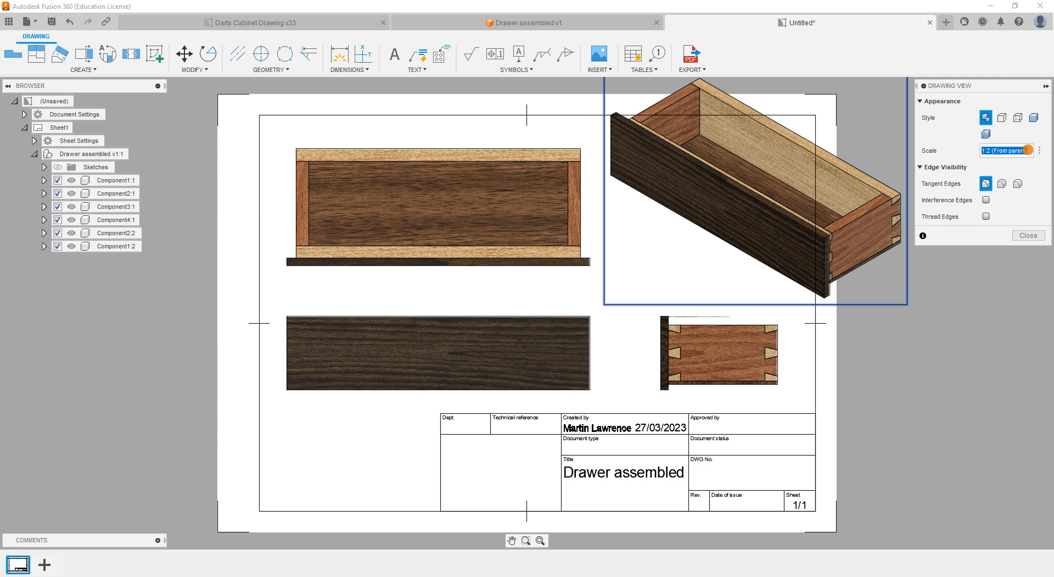
pyautogui.click(998, 148)
pyautogui.doubleClick(1021, 151)
pyautogui.write('1:4nt')
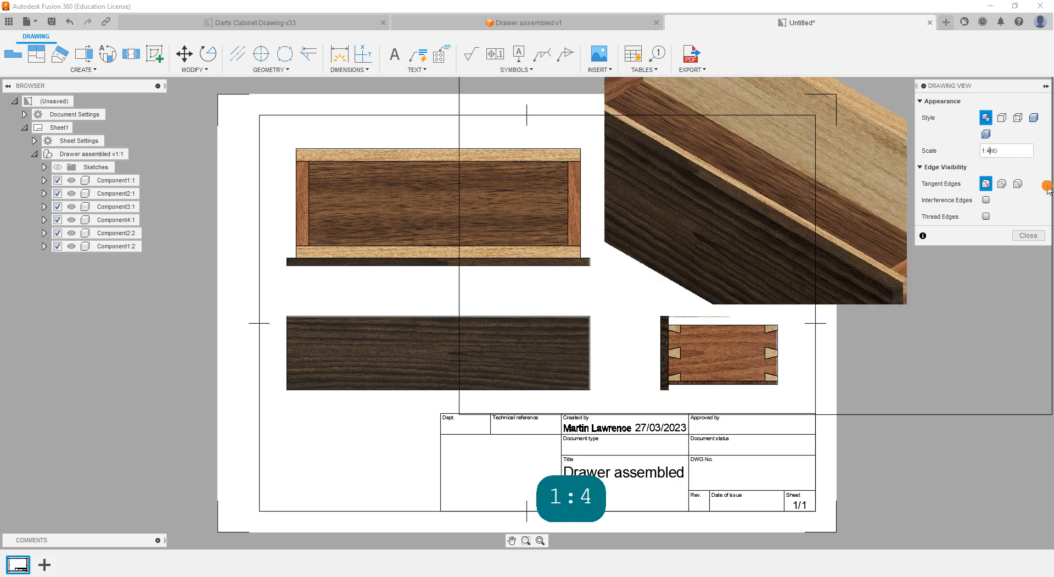
pyautogui.press('Delete')
pyautogui.press('Delete')
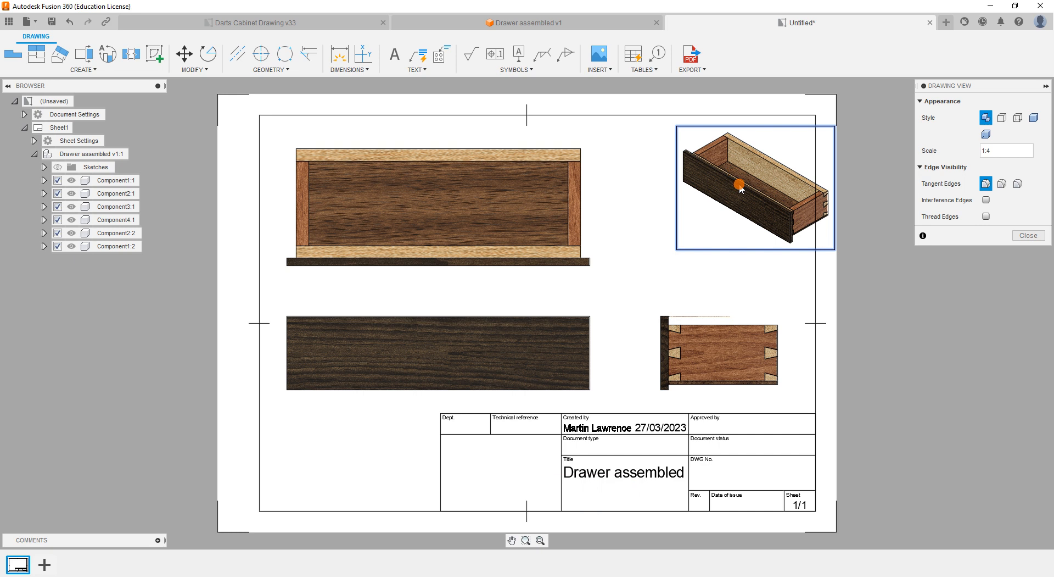
pyautogui.click(1031, 236)
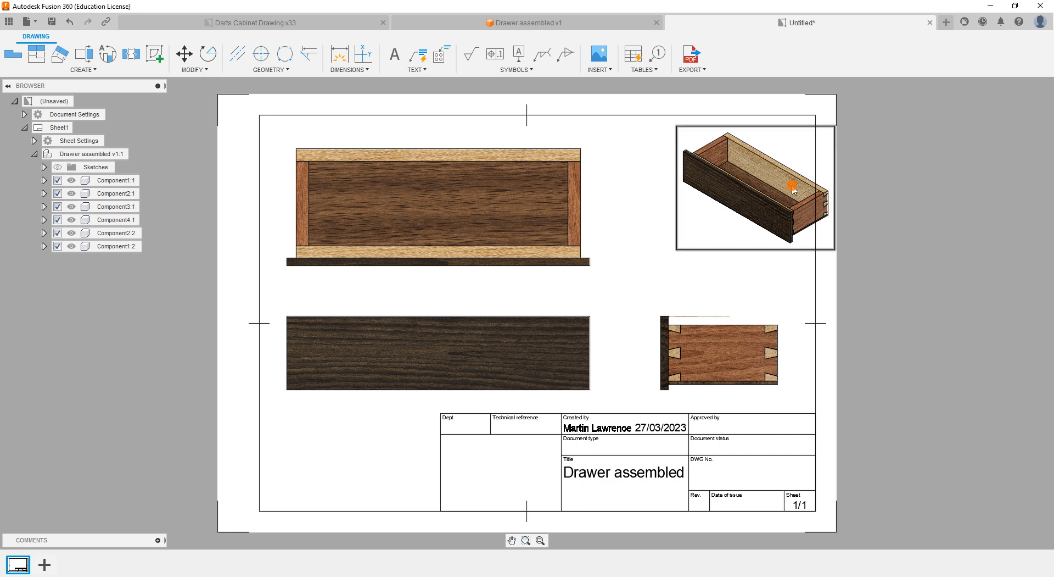
pyautogui.moveTo(758, 189); pyautogui.dragTo(729, 182)
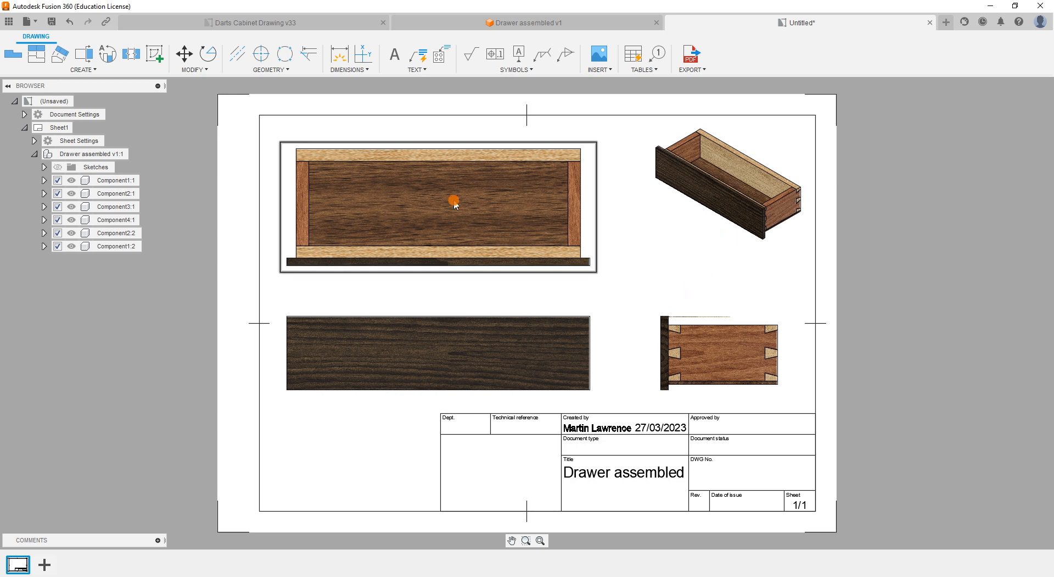
# - Dimension the front view's overall width, placing the dimension just below the view
pyautogui.click(340, 55)
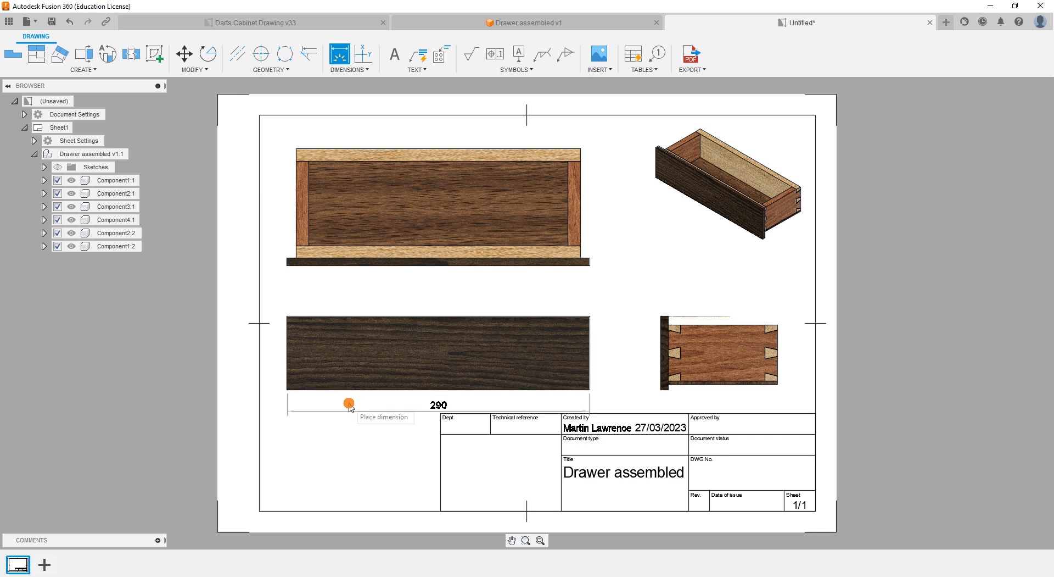
pyautogui.click(349, 402)
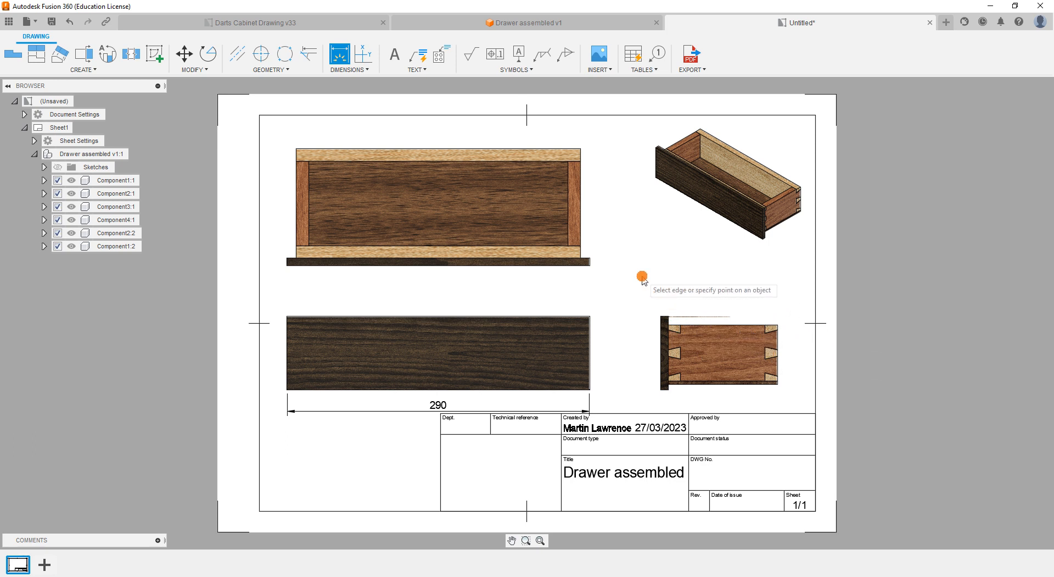
pyautogui.click(731, 382)
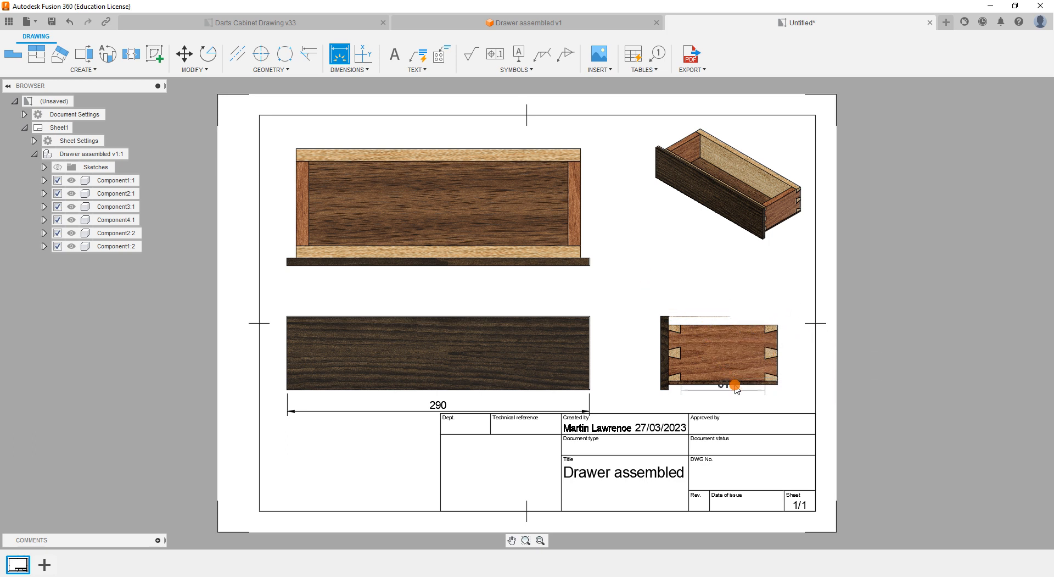
pyautogui.press('Escape')
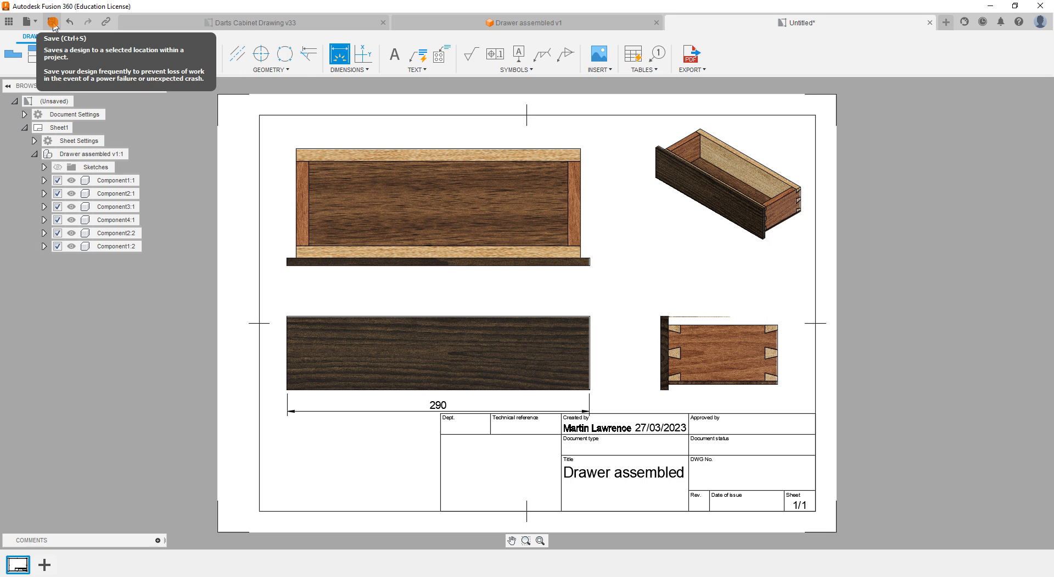
# - Save the drawing as "Drawer assembled Drawing" in the Dartboard Cabinet project folder
pyautogui.click(52, 23)
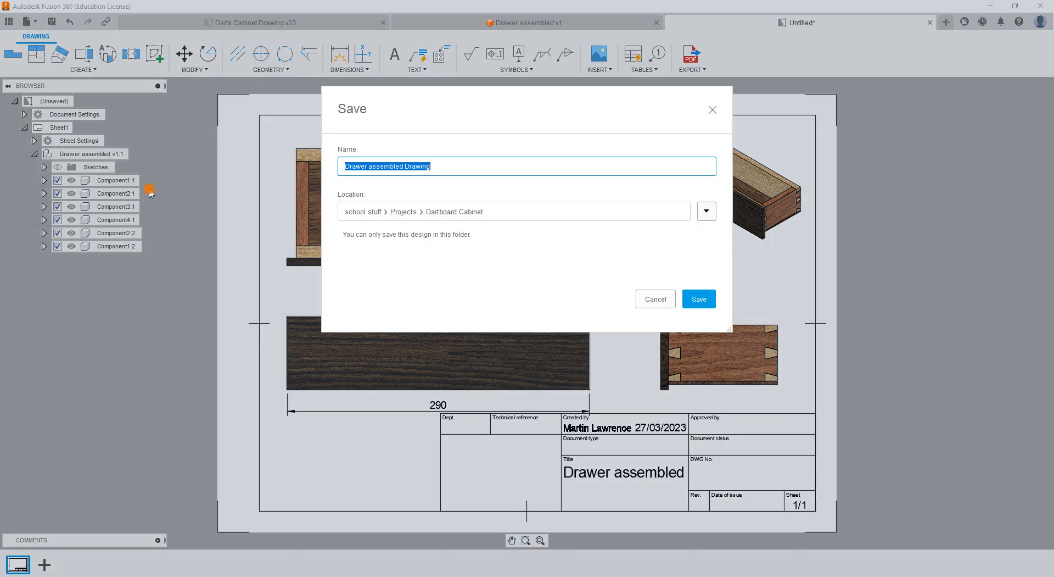
pyautogui.click(699, 299)
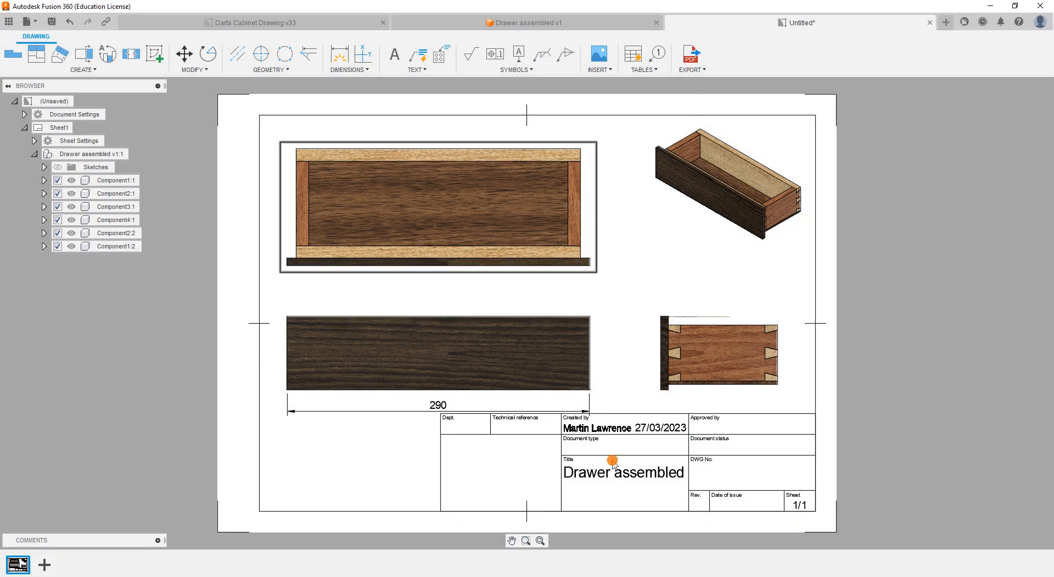
pyautogui.click(696, 71)
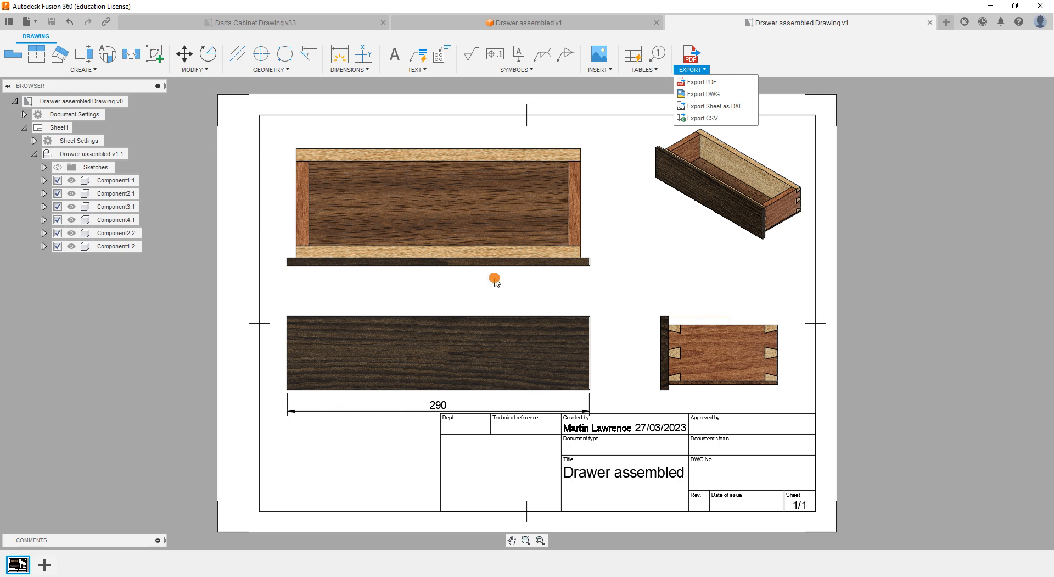
pyautogui.click(814, 278)
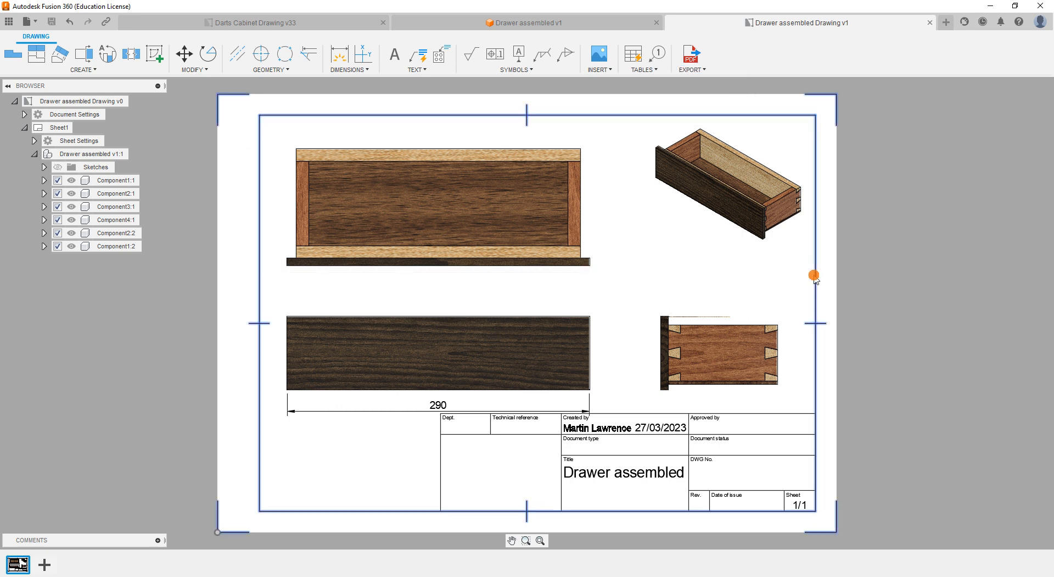